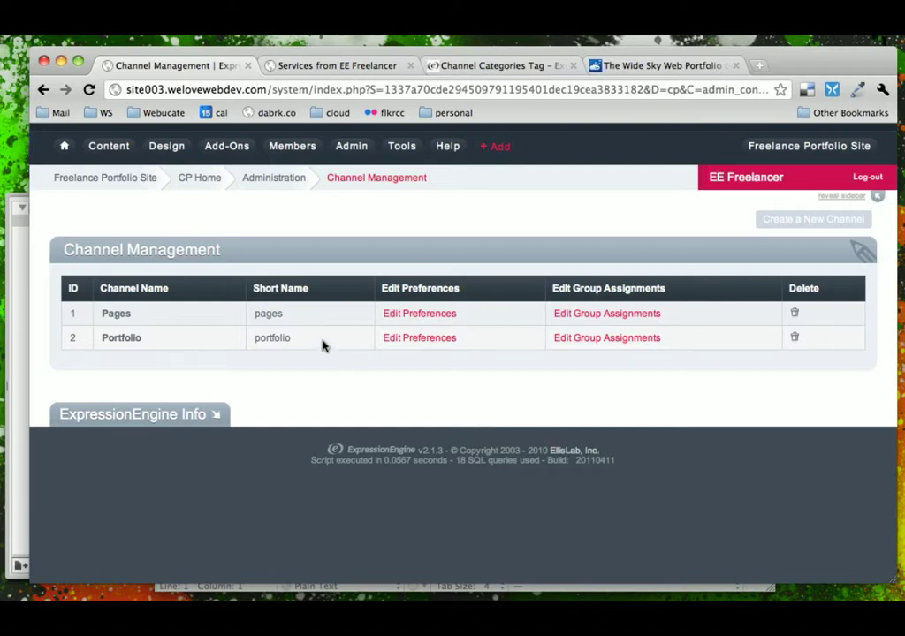
# Create the 'Portfolio Field Group' channel field group and open its empty custom field list.
pyautogui.moveTo(344, 147)
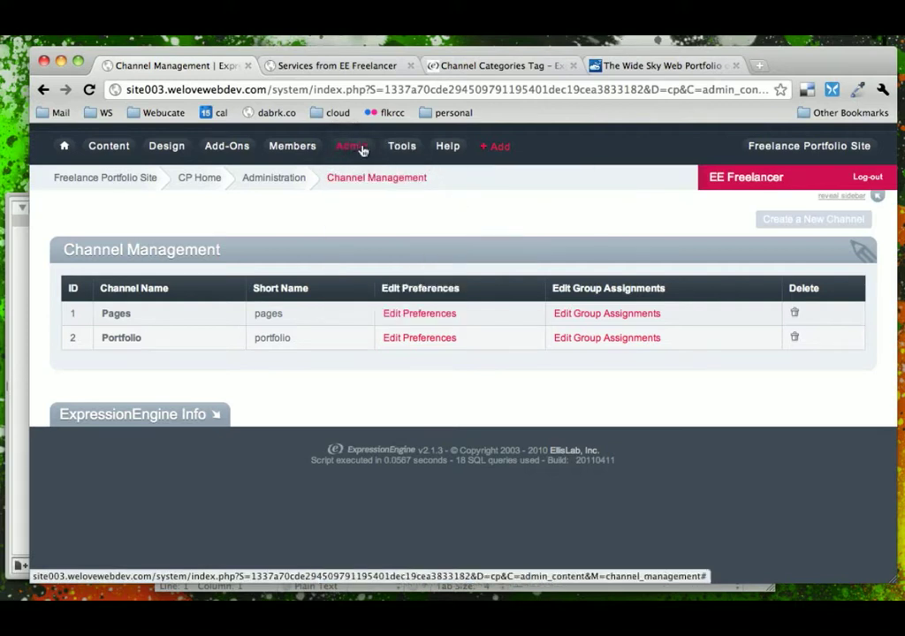
pyautogui.moveTo(395, 179)
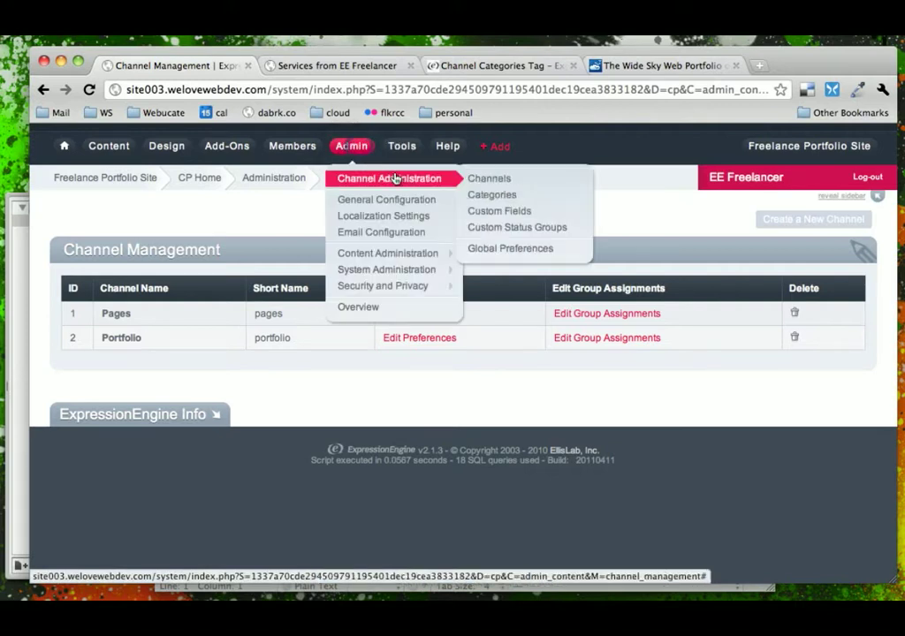
pyautogui.click(475, 212)
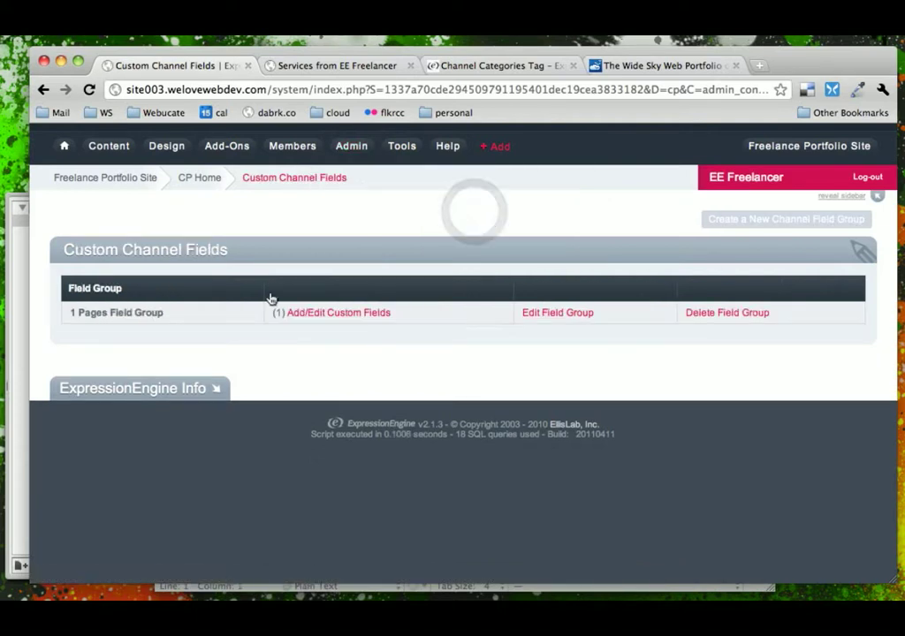
pyautogui.click(718, 222)
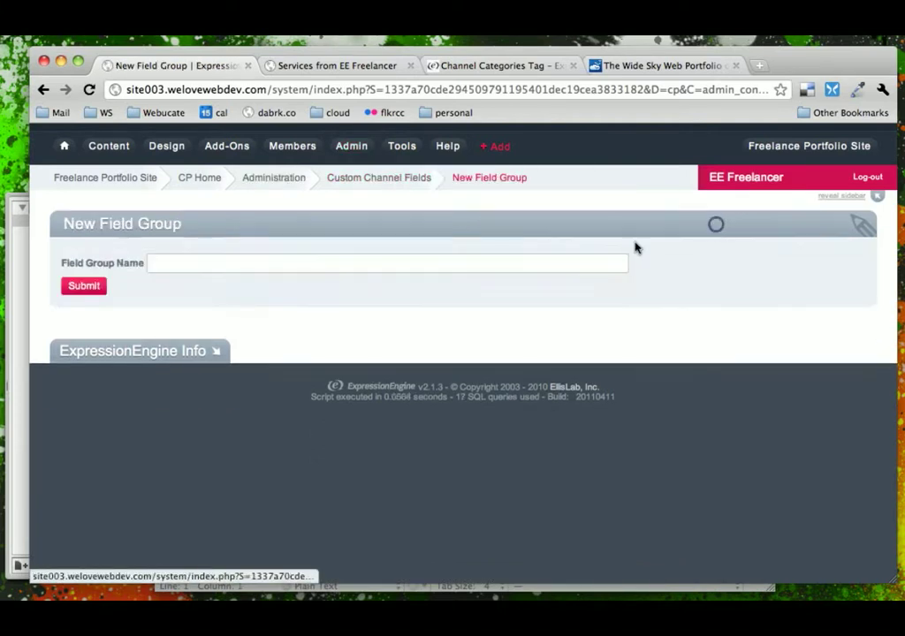
pyautogui.write('Port')
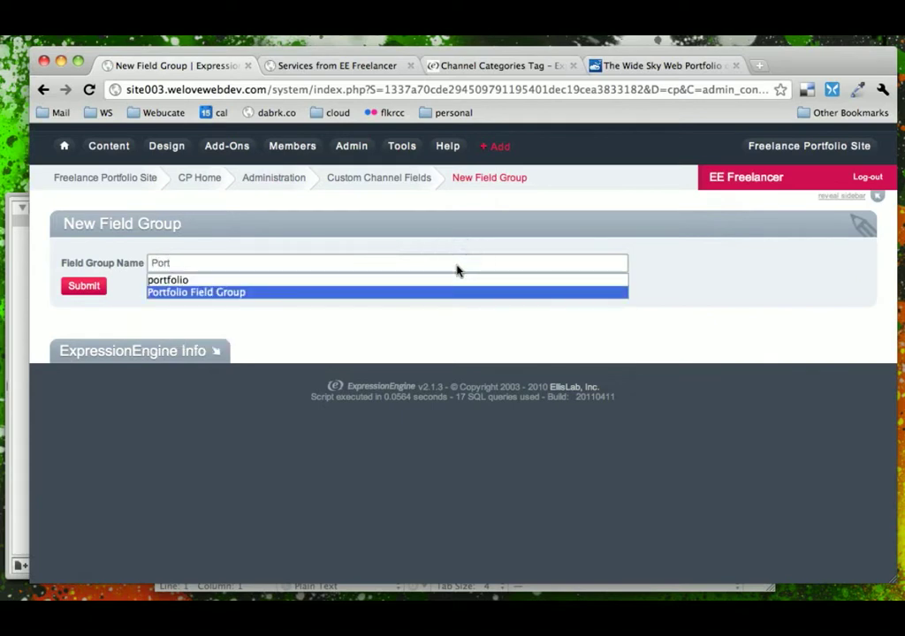
pyautogui.press('Return')
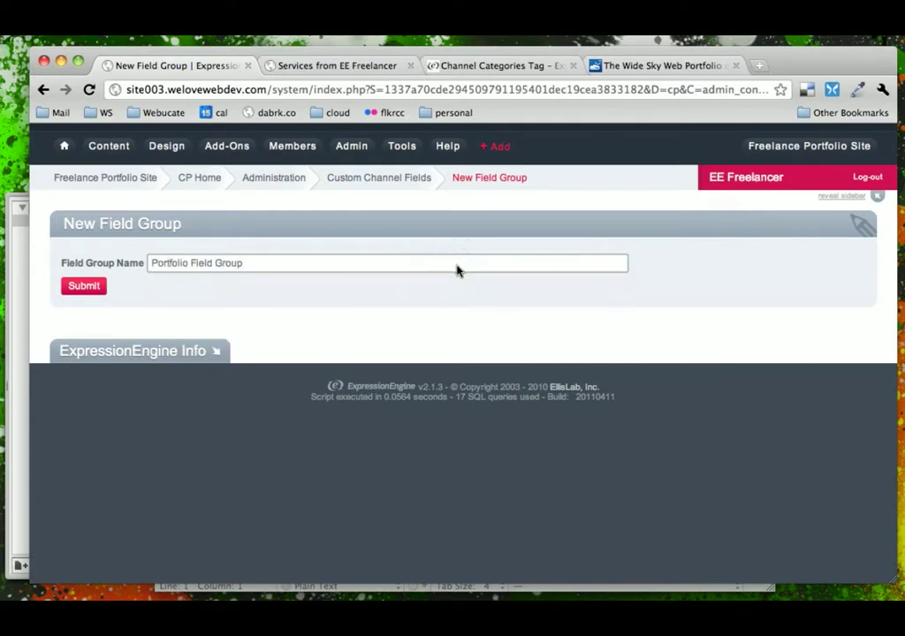
pyautogui.click(85, 288)
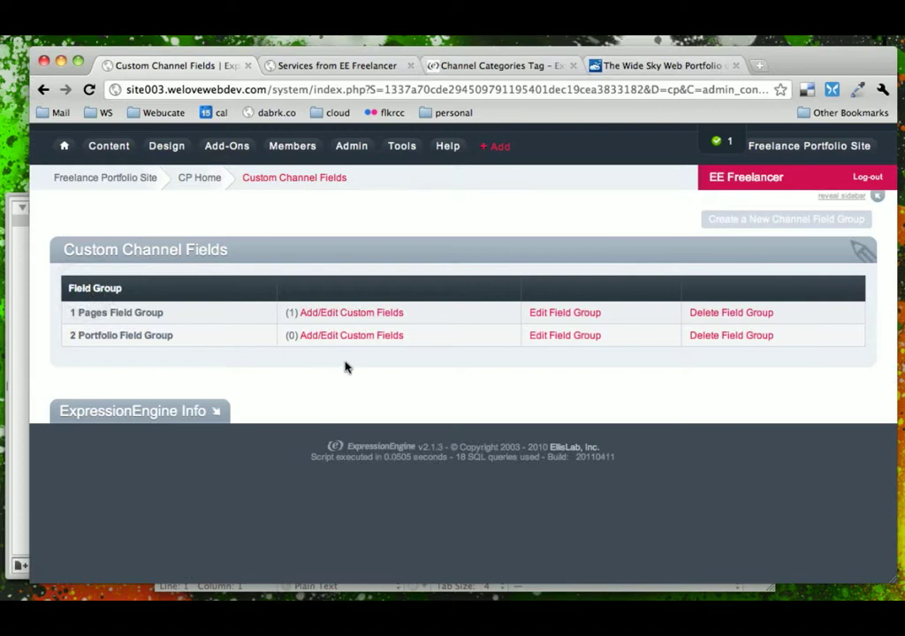
pyautogui.click(353, 335)
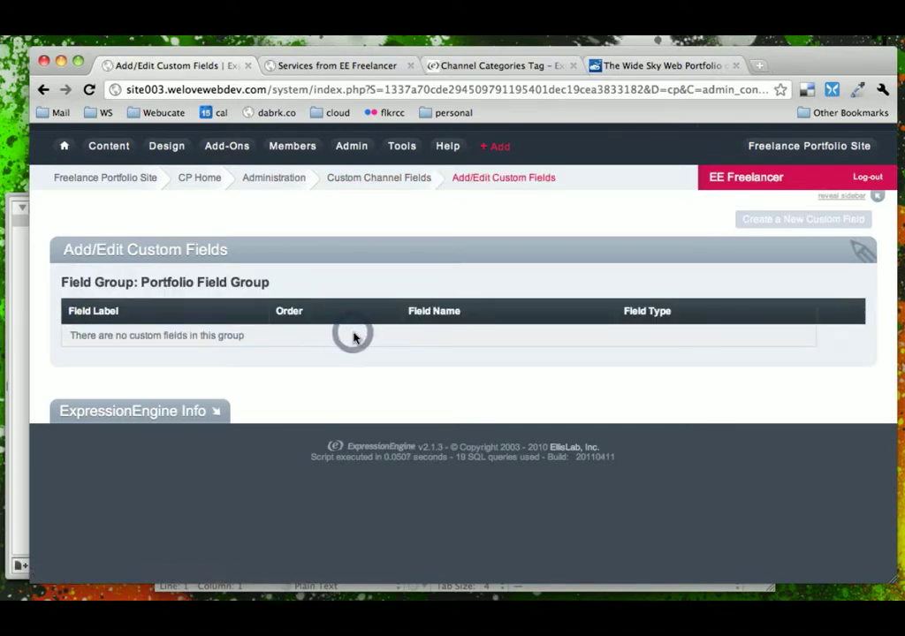
# Open the freelancer demo site's Portfolio page and scroll through Example One to Example Six.
pyautogui.click(336, 66)
pyautogui.click(123, 471)
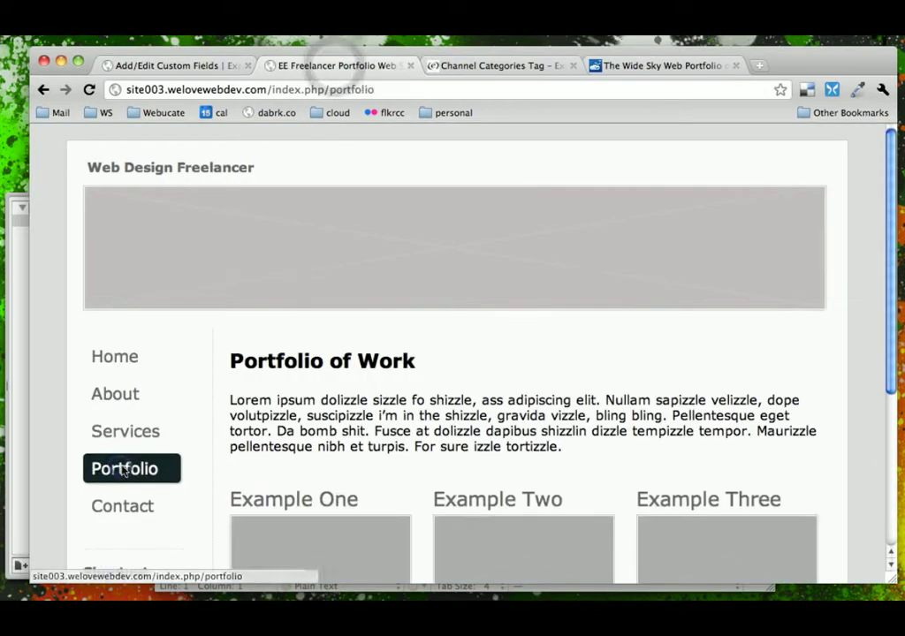
pyautogui.scroll(-5, 451, 392)
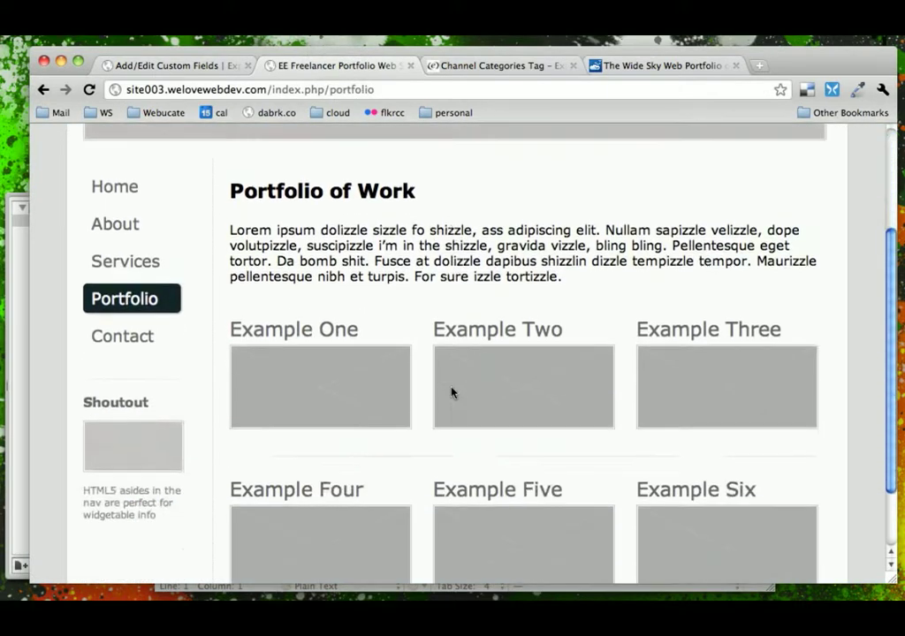
pyautogui.scroll(-1, 451, 393)
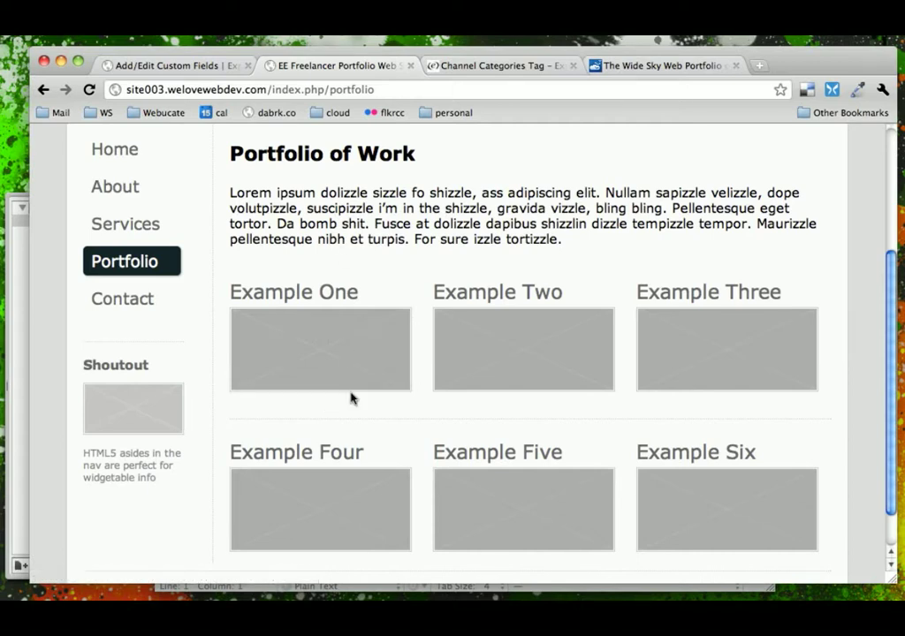
pyautogui.scroll(-2, 351, 399)
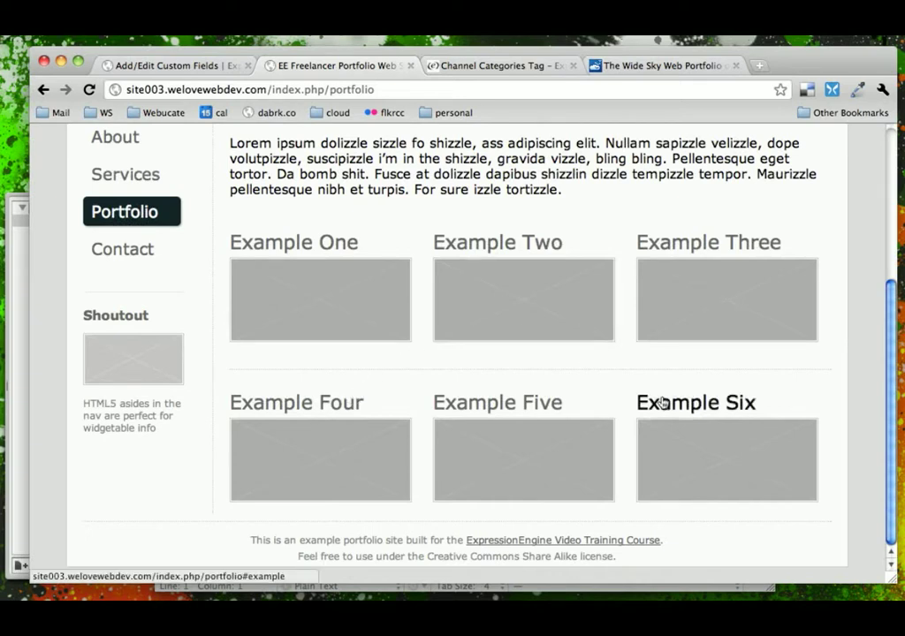
# Scroll through the Wide Sky Web Company's Portfolio projects, then return to the Recent Work section at the top.
pyautogui.click(687, 65)
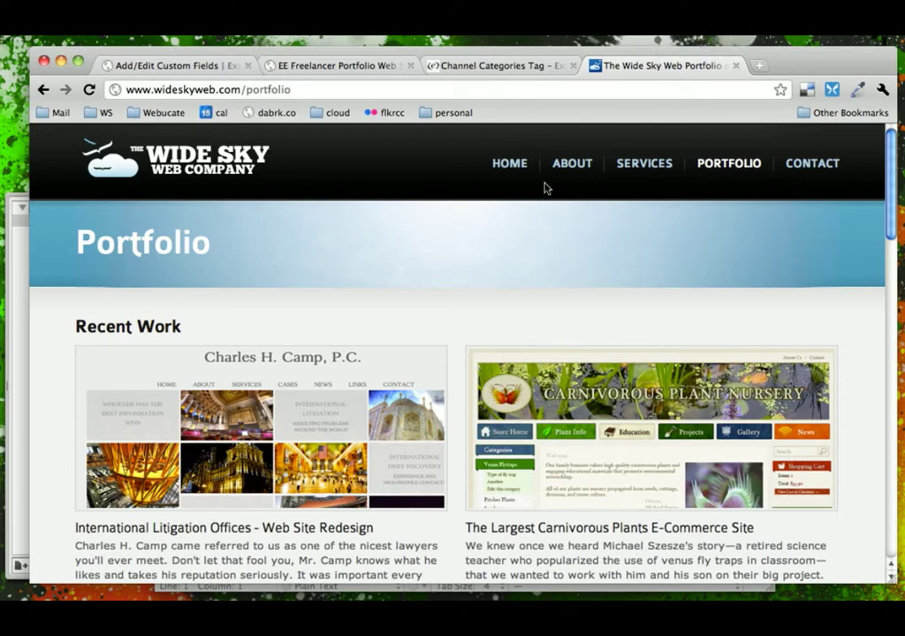
pyautogui.scroll(-3, 545, 188)
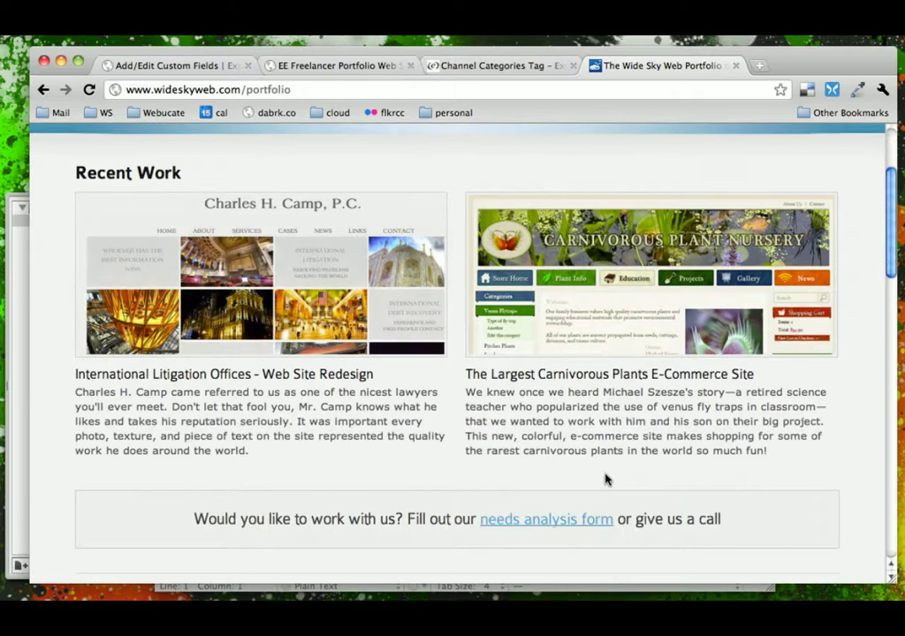
pyautogui.scroll(-1, 607, 479)
pyautogui.scroll(-3, 606, 479)
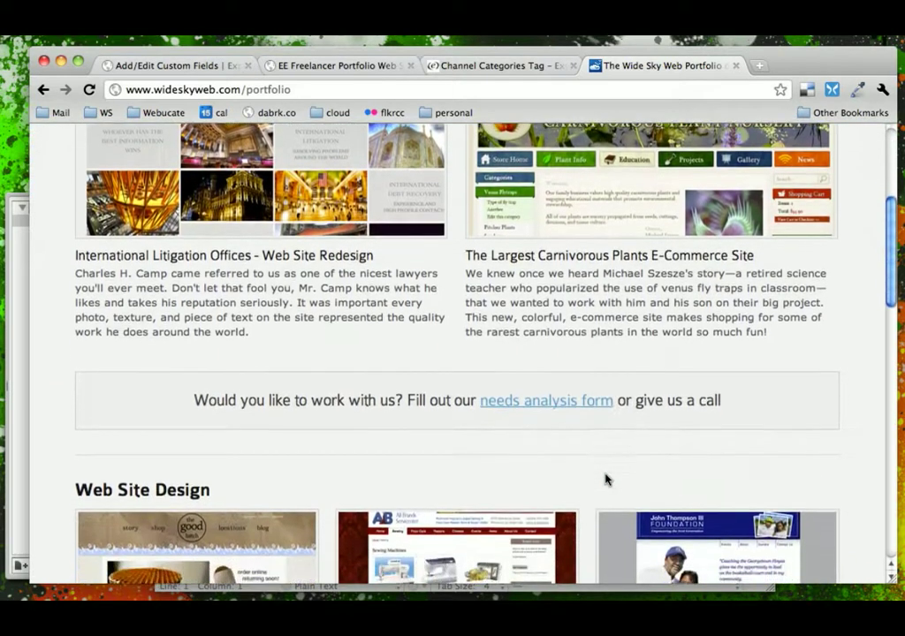
pyautogui.scroll(-5, 606, 479)
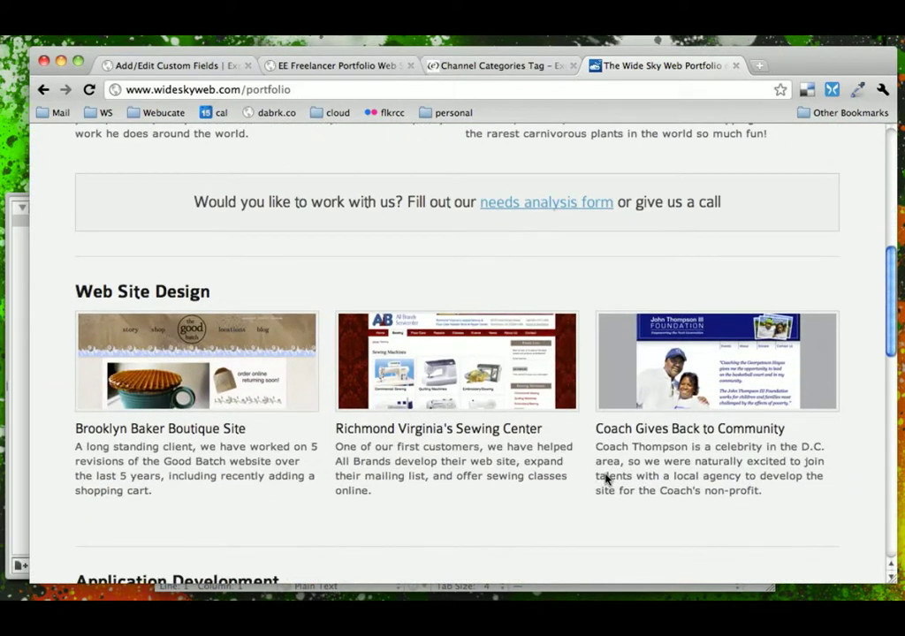
pyautogui.scroll(-2, 607, 479)
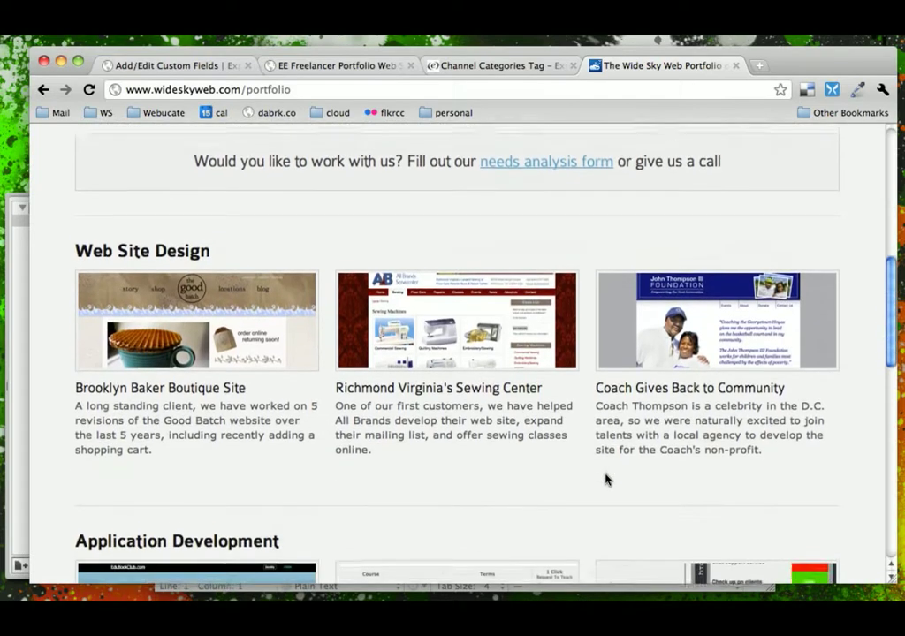
pyautogui.scroll(-5, 606, 479)
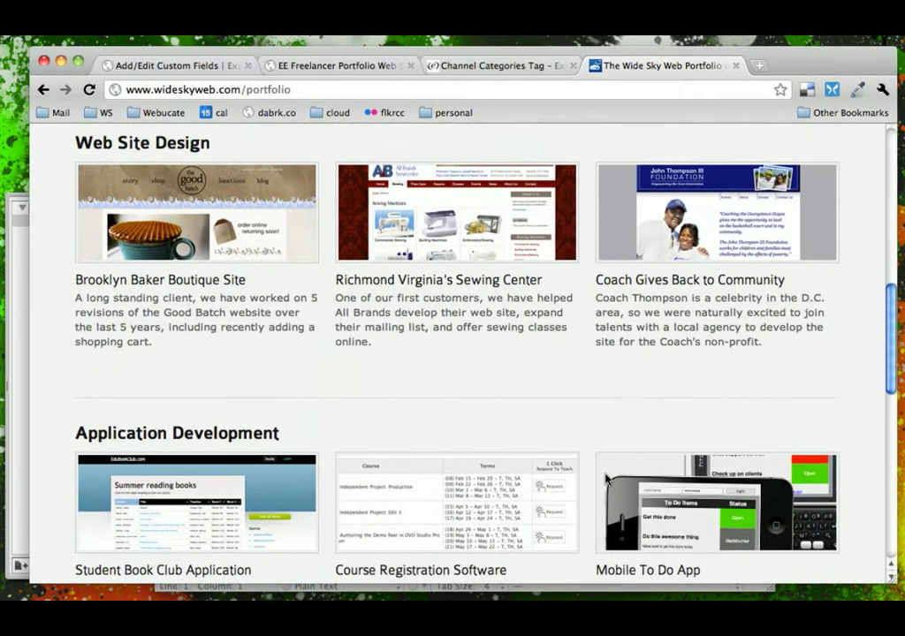
pyautogui.scroll(-2, 606, 479)
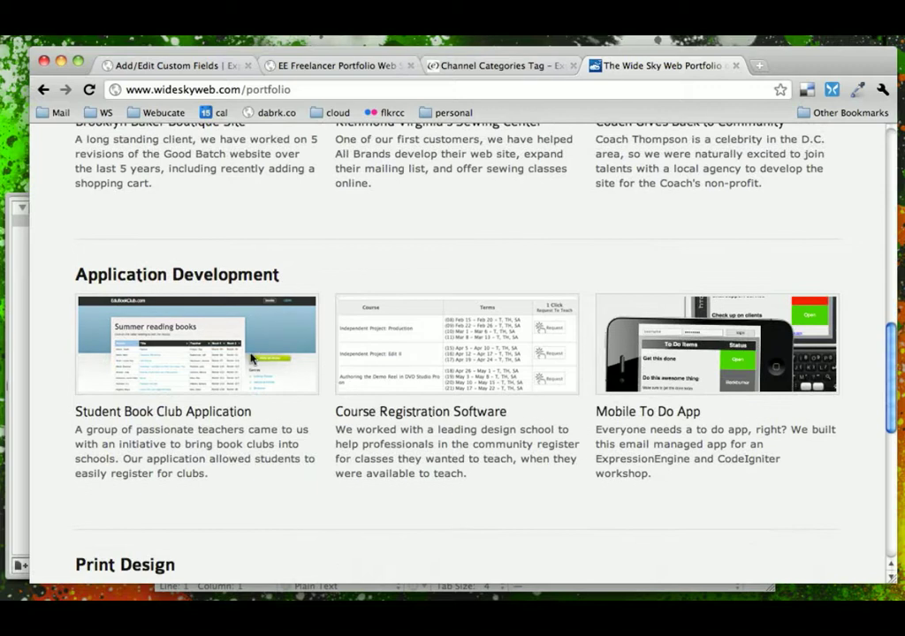
pyautogui.scroll(-5, 284, 451)
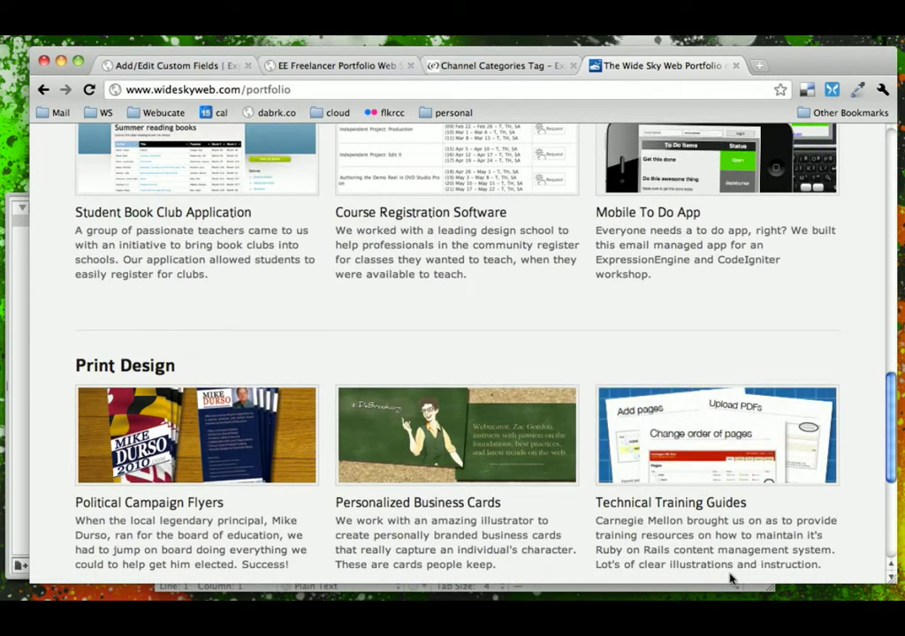
pyautogui.scroll(-2, 731, 575)
pyautogui.scroll(-2, 729, 580)
pyautogui.scroll(2, 729, 580)
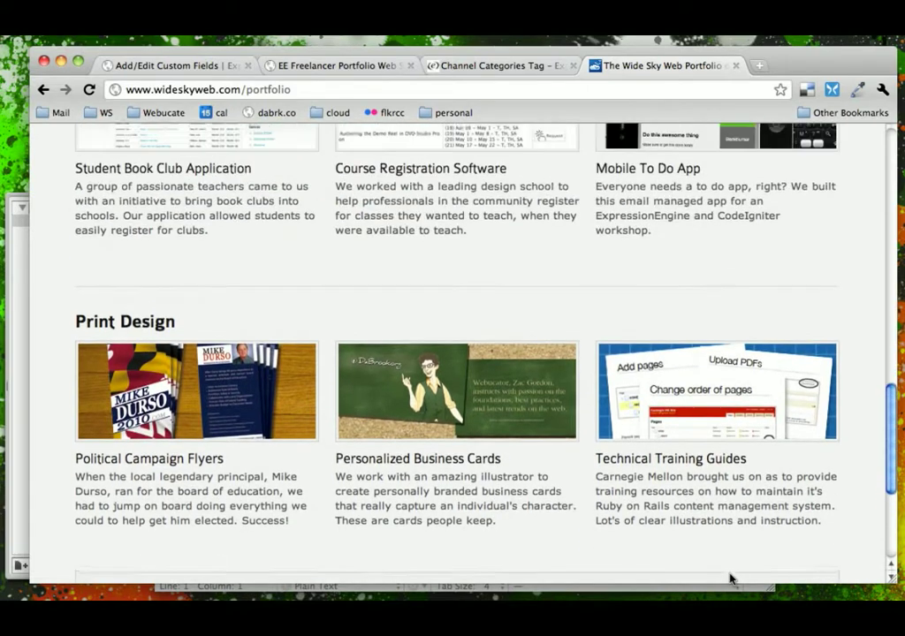
pyautogui.scroll(-3, 729, 580)
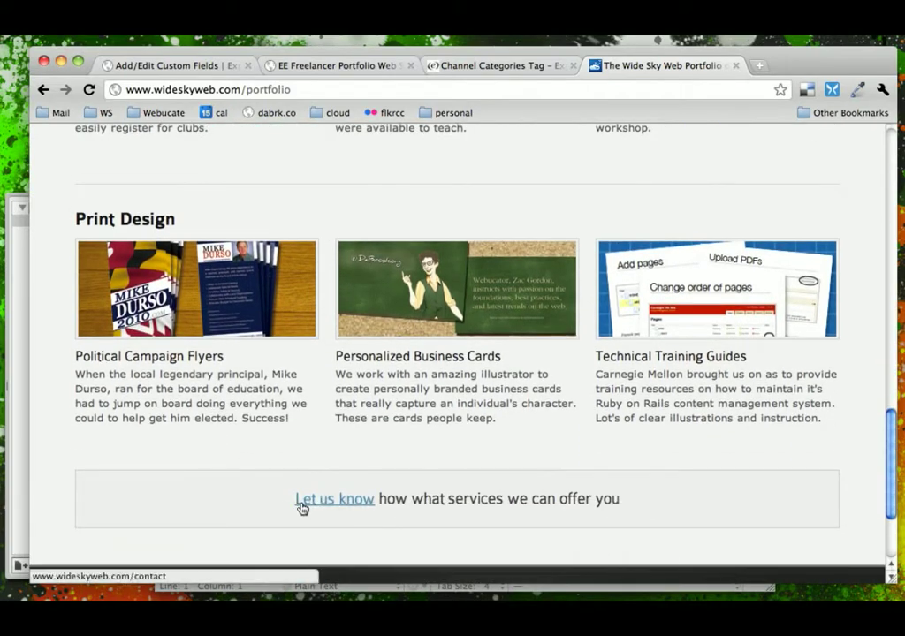
pyautogui.scroll(15, 445, 504)
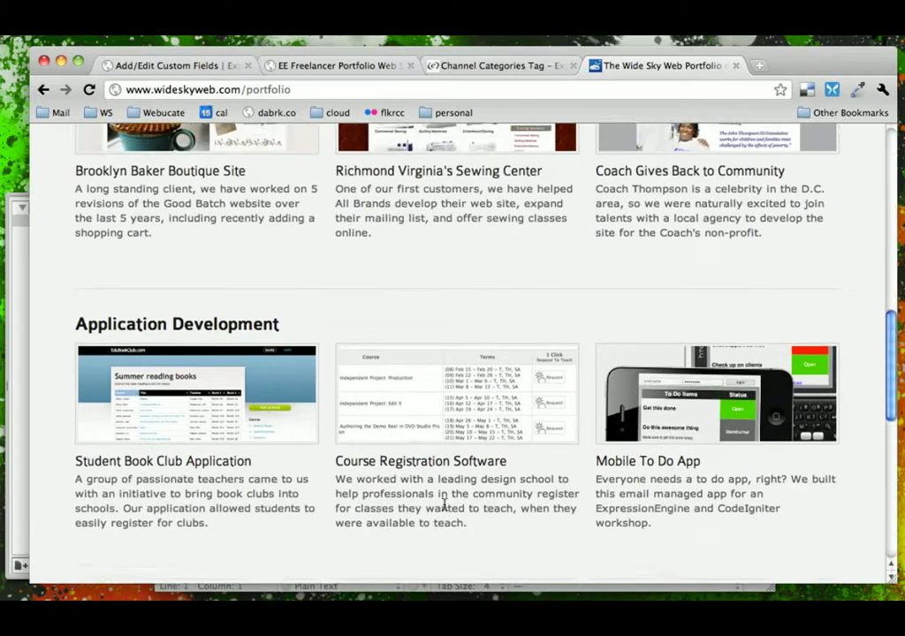
pyautogui.scroll(10, 444, 504)
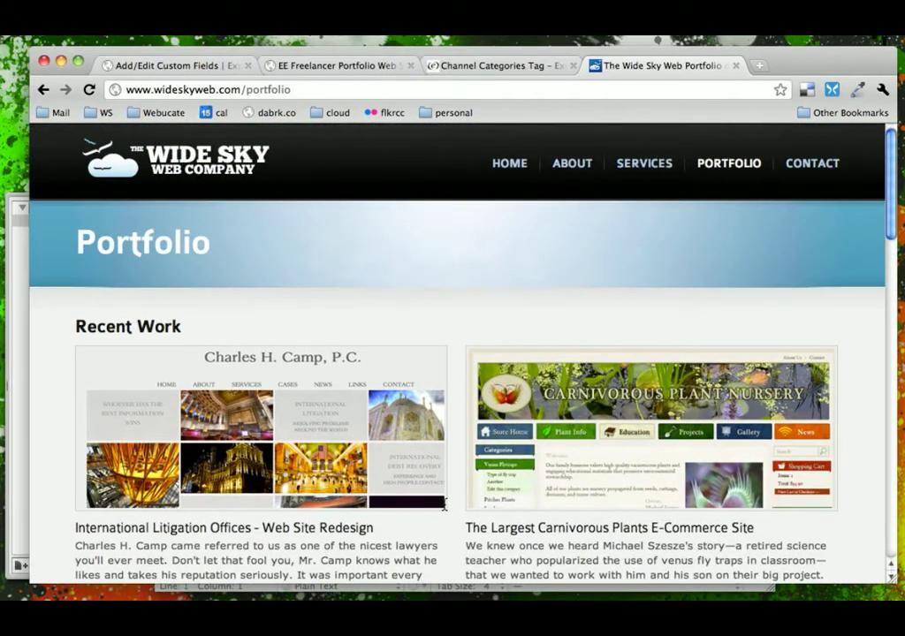
# Return to the freelancer site's Portfolio page with the six Example placeholders.
pyautogui.click(305, 67)
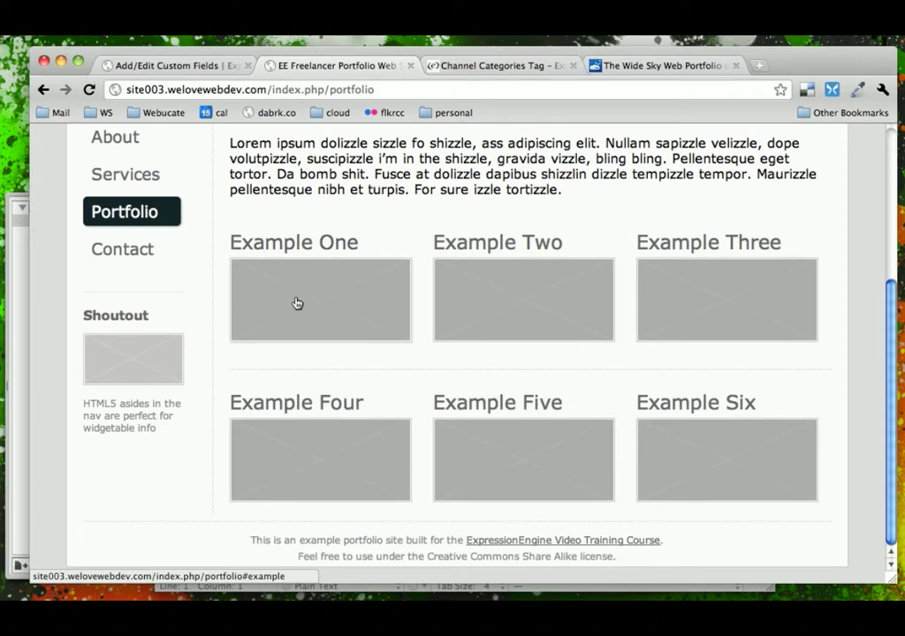
# Start a new custom field in Portfolio Field Group with the File field type.
pyautogui.click(166, 67)
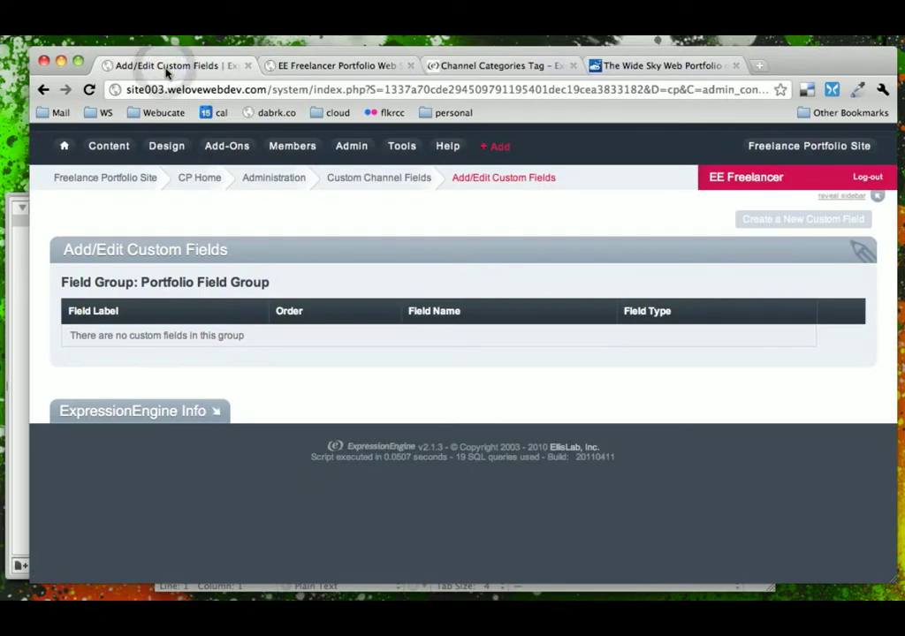
pyautogui.click(765, 223)
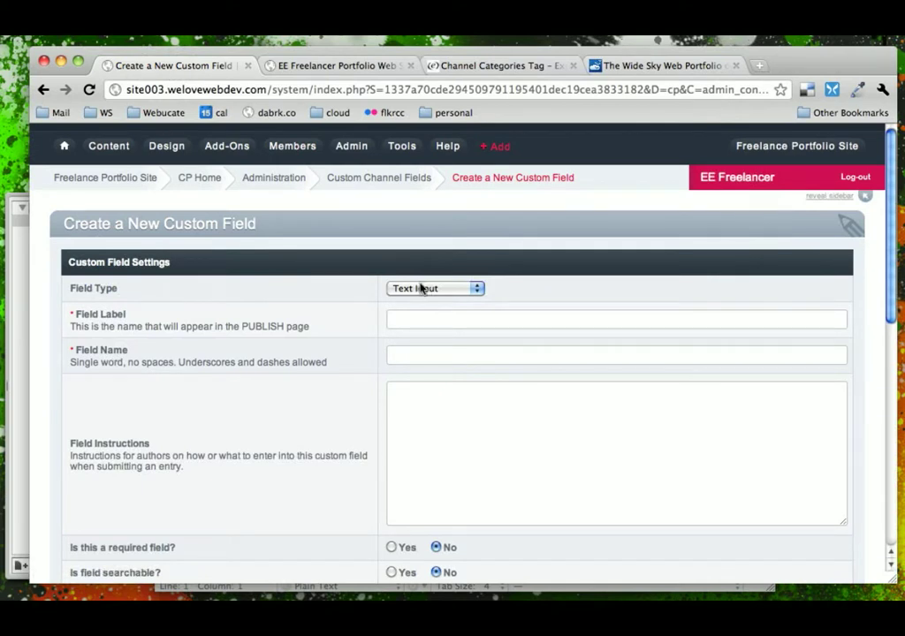
pyautogui.click(424, 288)
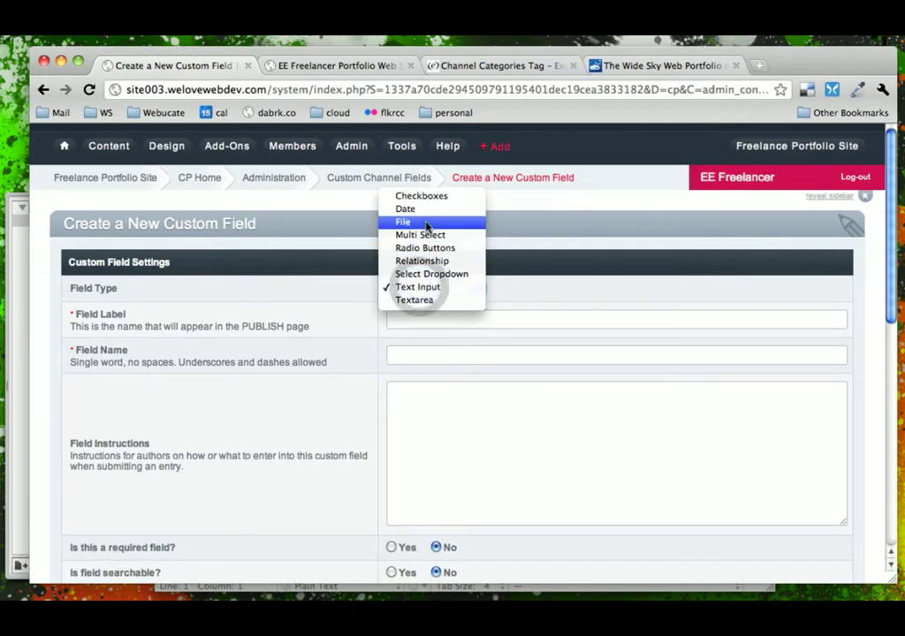
pyautogui.click(423, 222)
# Label the field 'Portfolio Thumbnail' with the short name portfolio_thumbnail.
pyautogui.click(410, 321)
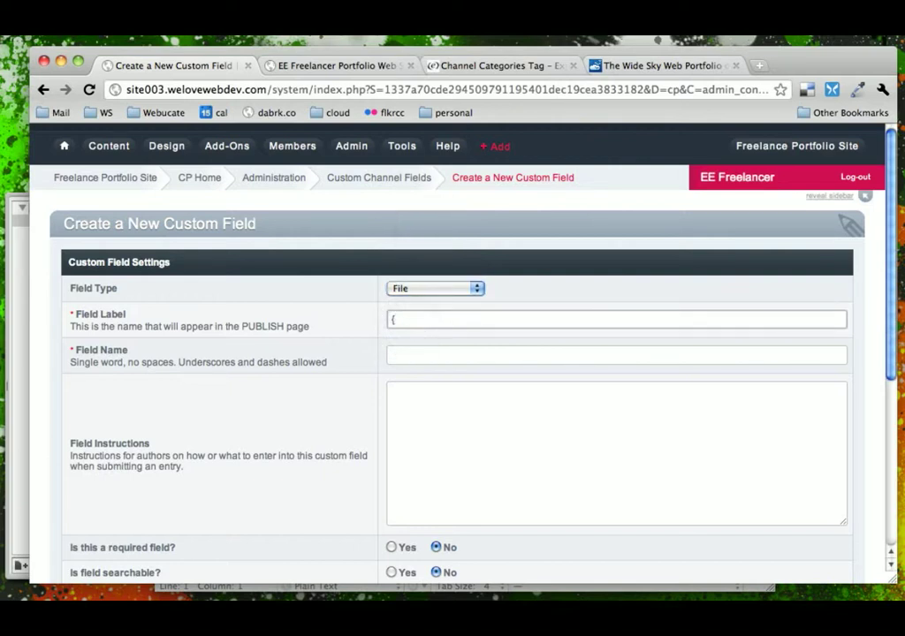
pyautogui.write('Por')
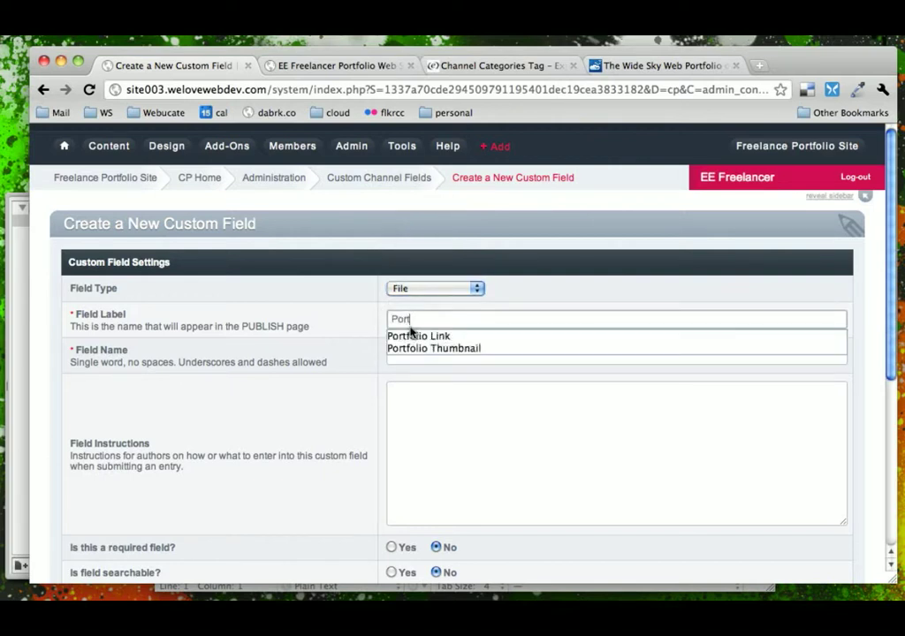
pyautogui.write('t')
pyautogui.press('Down')
pyautogui.press('Down')
pyautogui.press('Return')
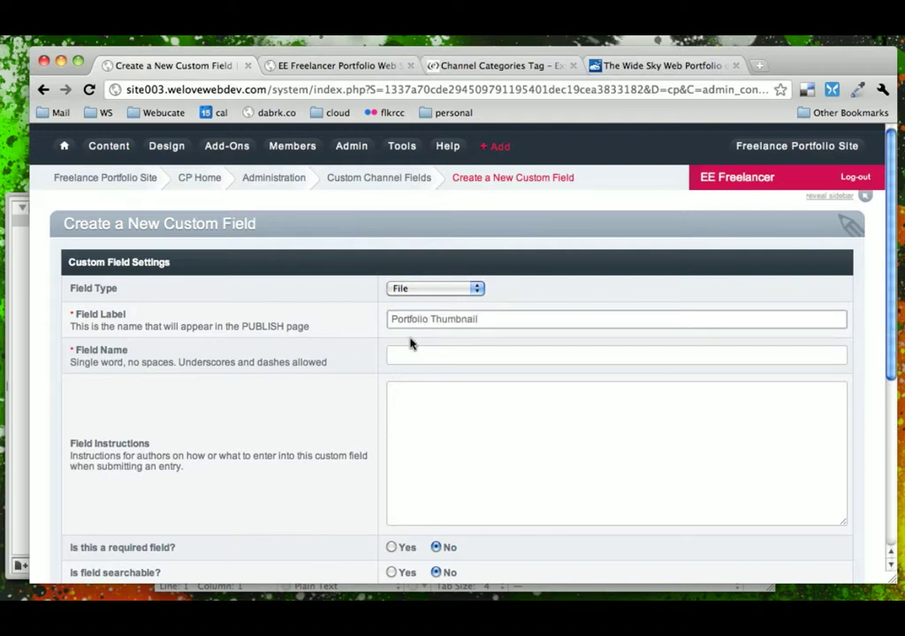
pyautogui.click(411, 353)
pyautogui.write('port')
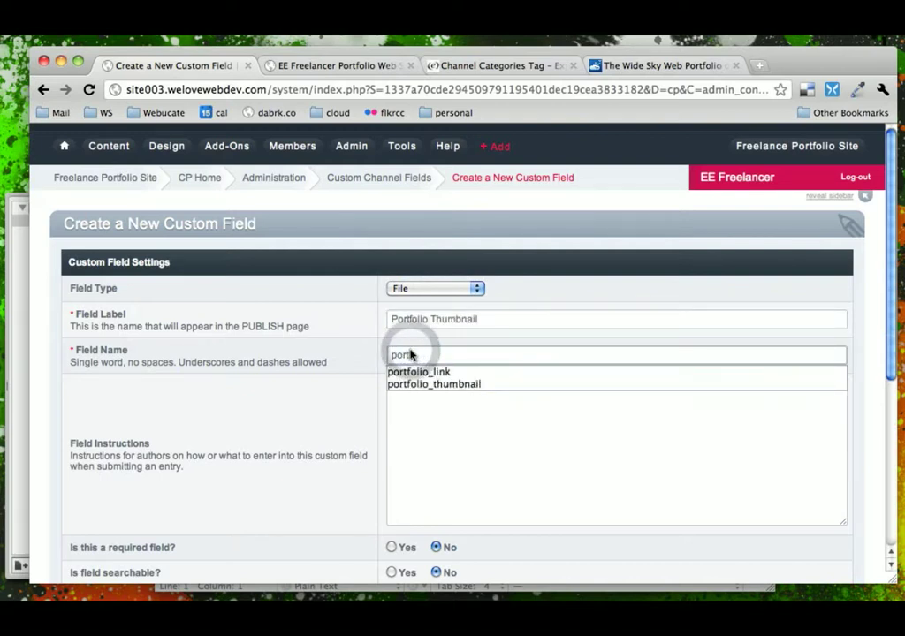
pyautogui.press('Down')
pyautogui.press('Down')
pyautogui.press('Return')
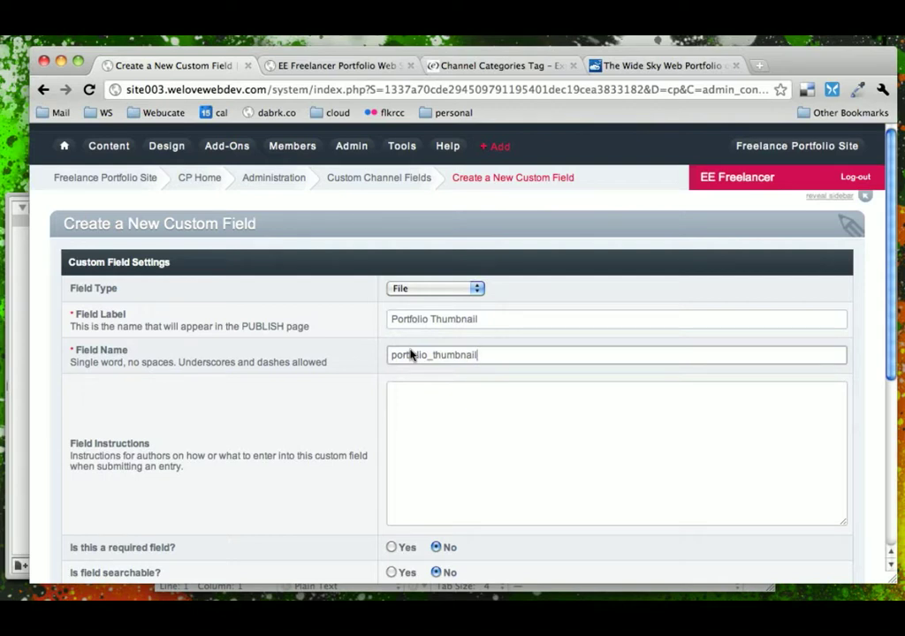
# Enter the field instructions 'Upload the thumbnail for this file.'.
pyautogui.click(436, 450)
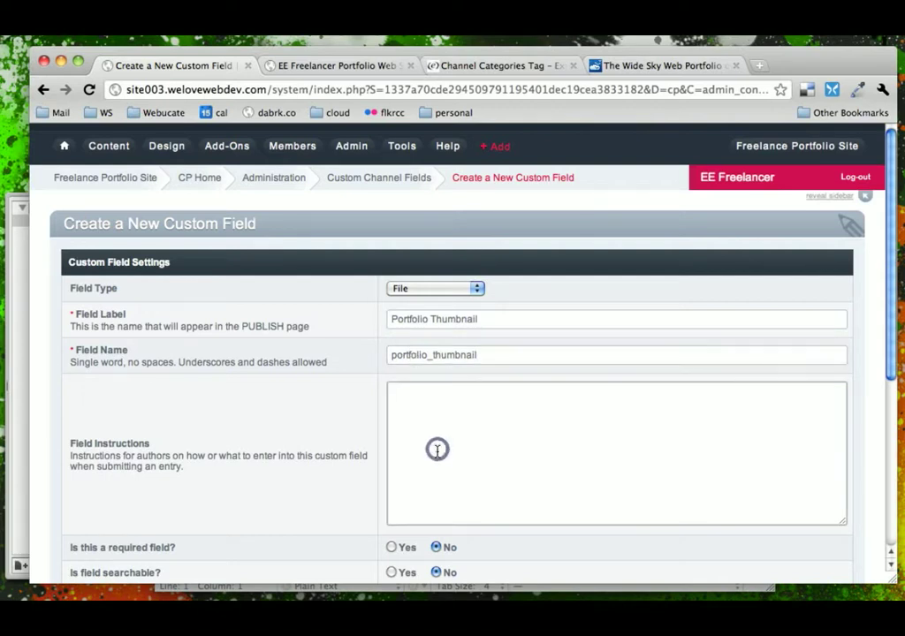
pyautogui.write('Upload the thumbnail for this file.')
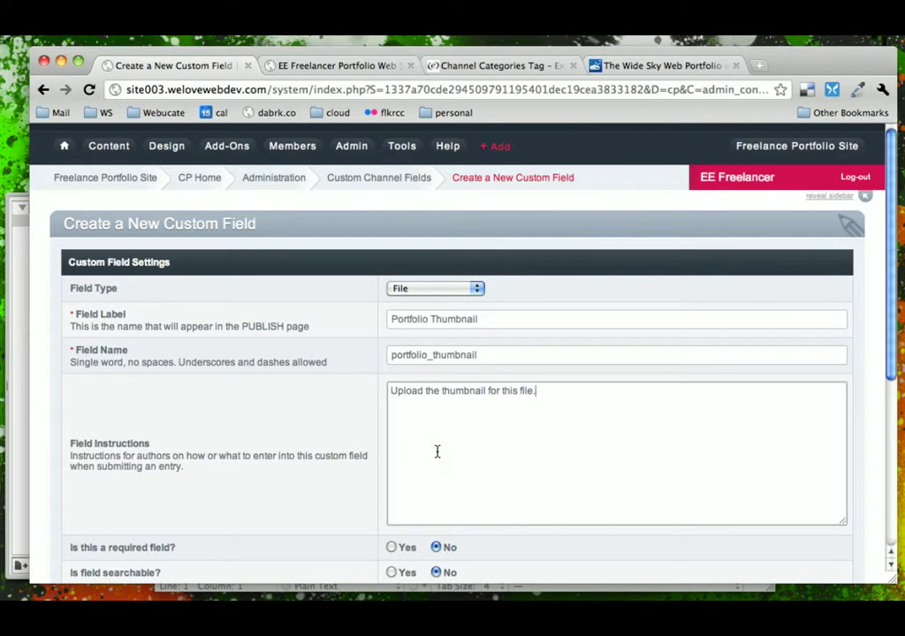
# Make Portfolio Thumbnail a required field restricted to Image files, and save it.
pyautogui.scroll(-5, 437, 451)
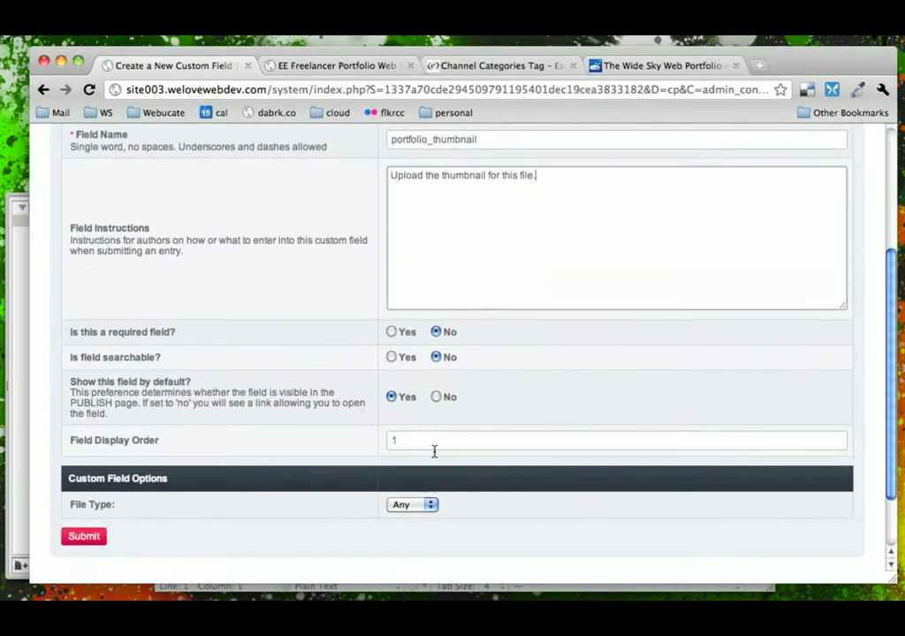
pyautogui.click(392, 333)
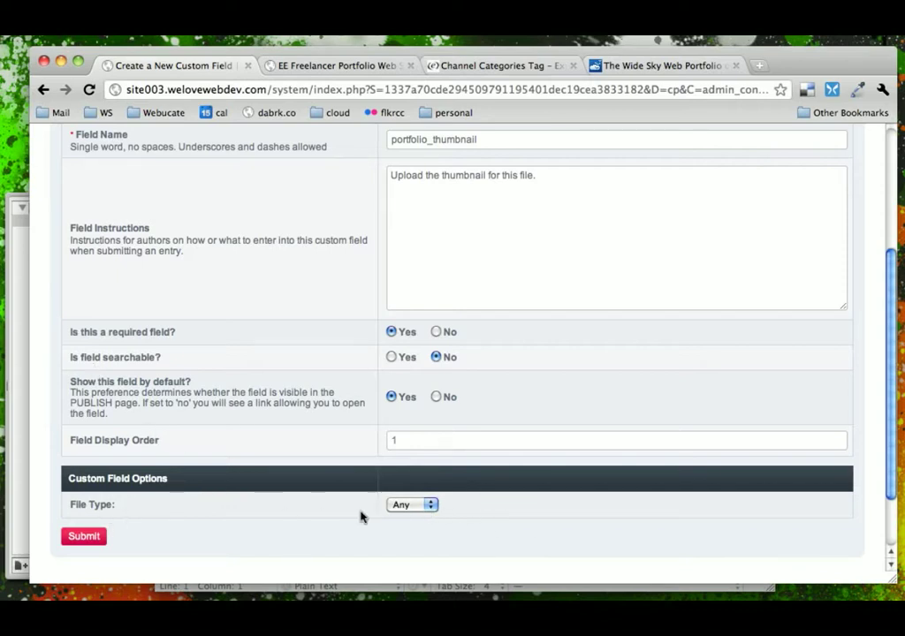
pyautogui.click(415, 506)
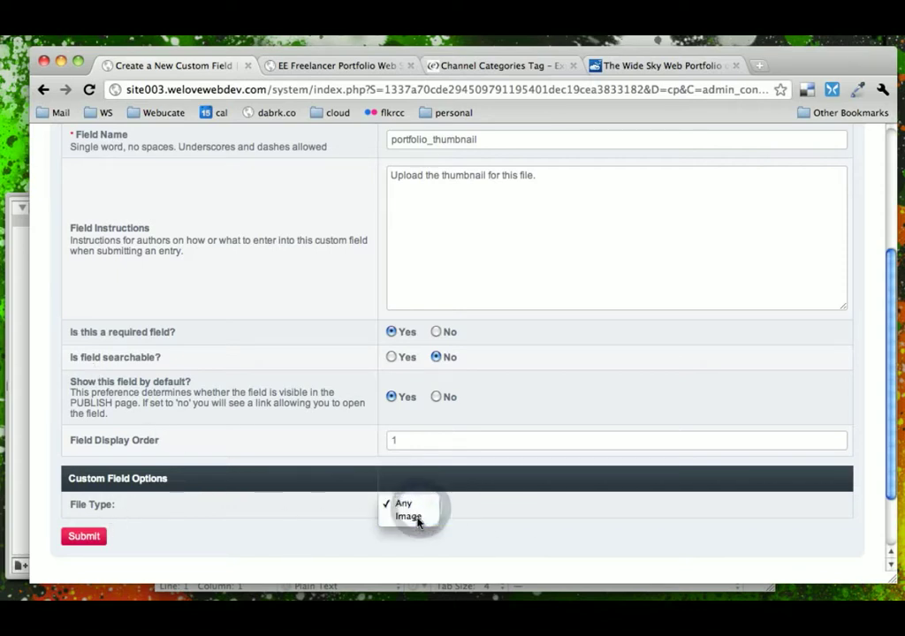
pyautogui.click(418, 521)
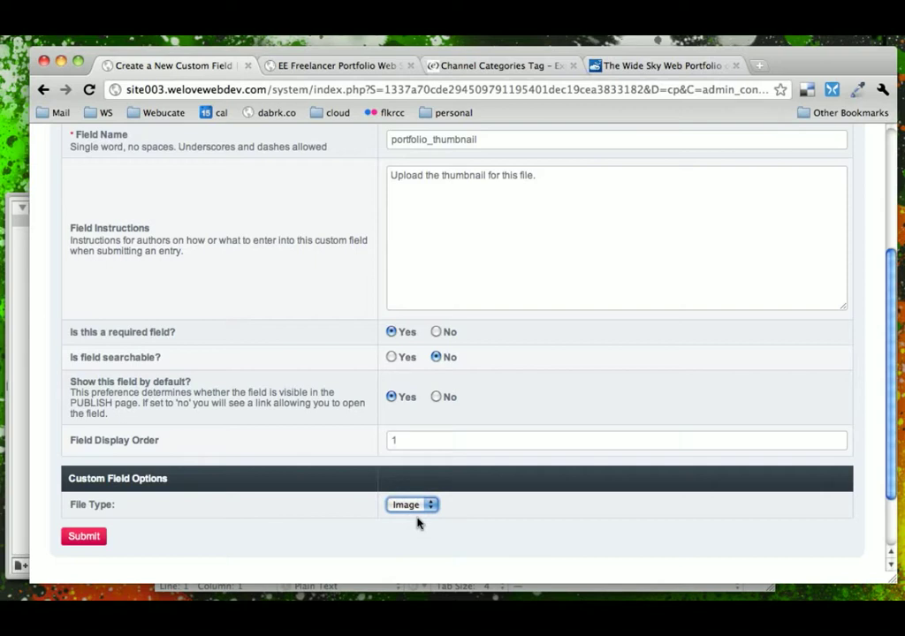
pyautogui.click(95, 537)
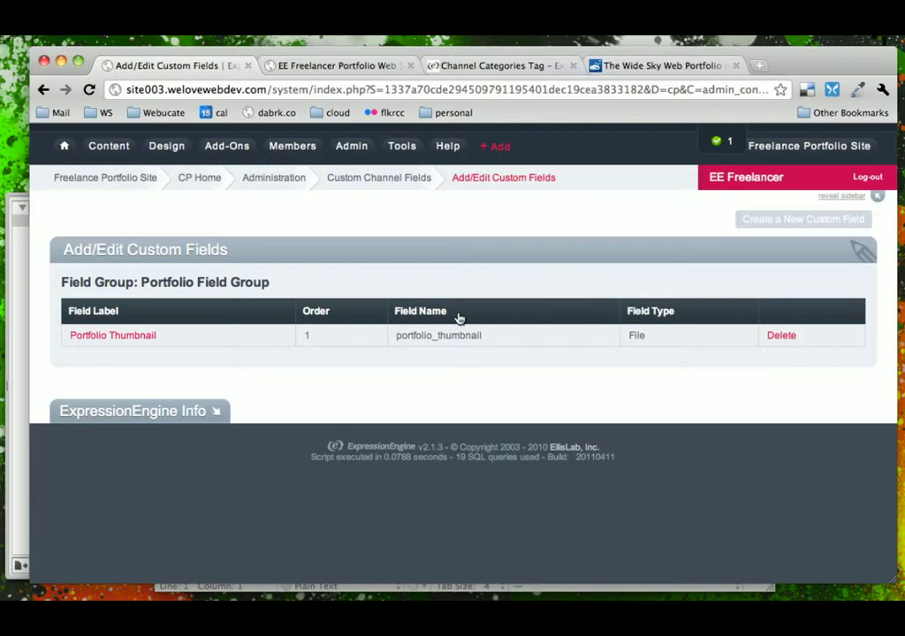
pyautogui.click(820, 218)
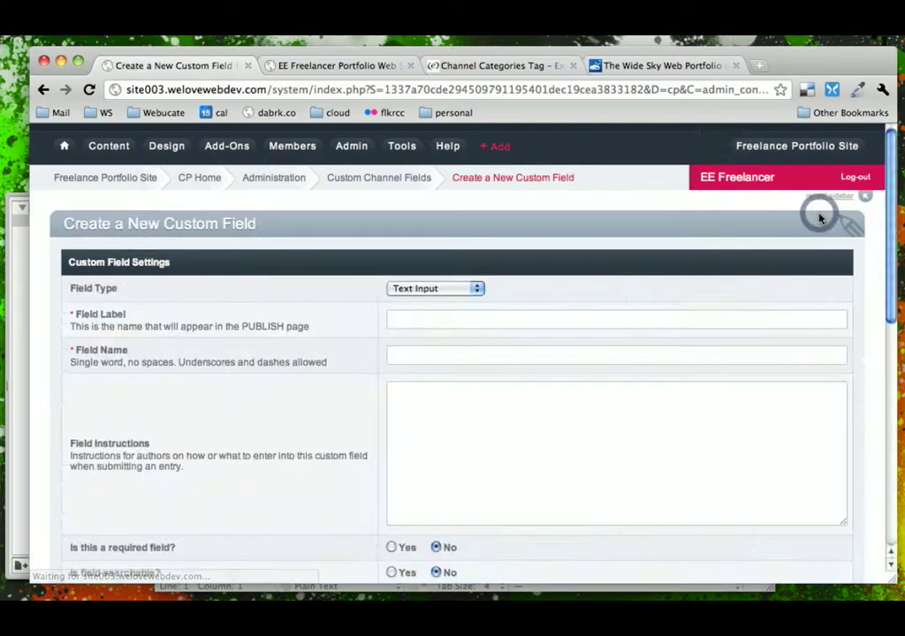
pyautogui.click(419, 290)
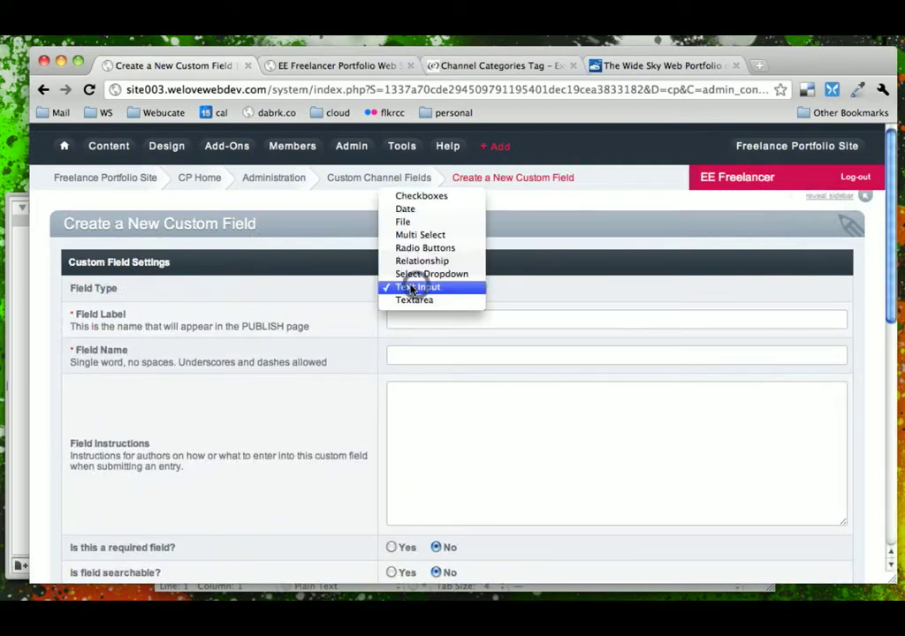
pyautogui.click(556, 297)
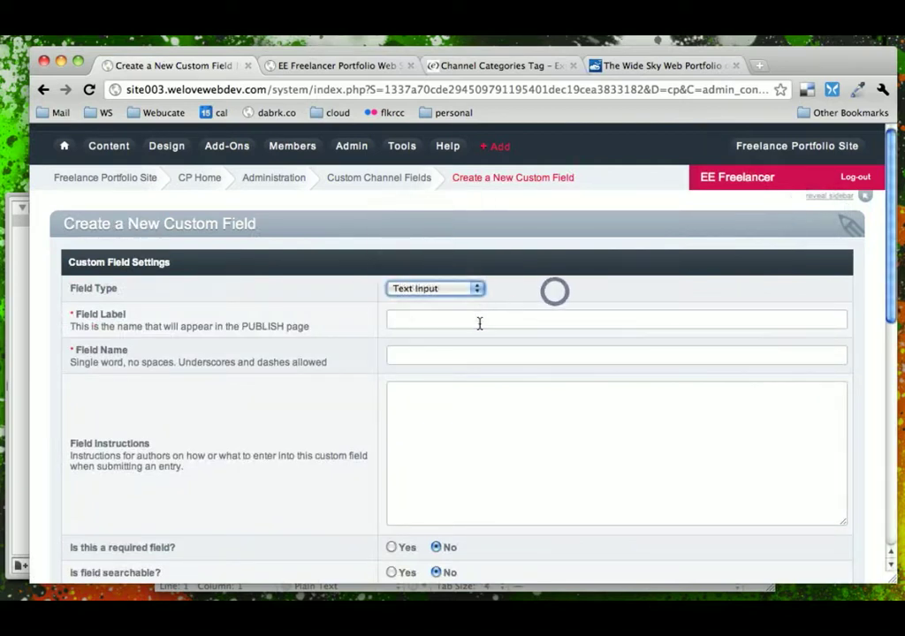
pyautogui.click(479, 320)
pyautogui.write('Port')
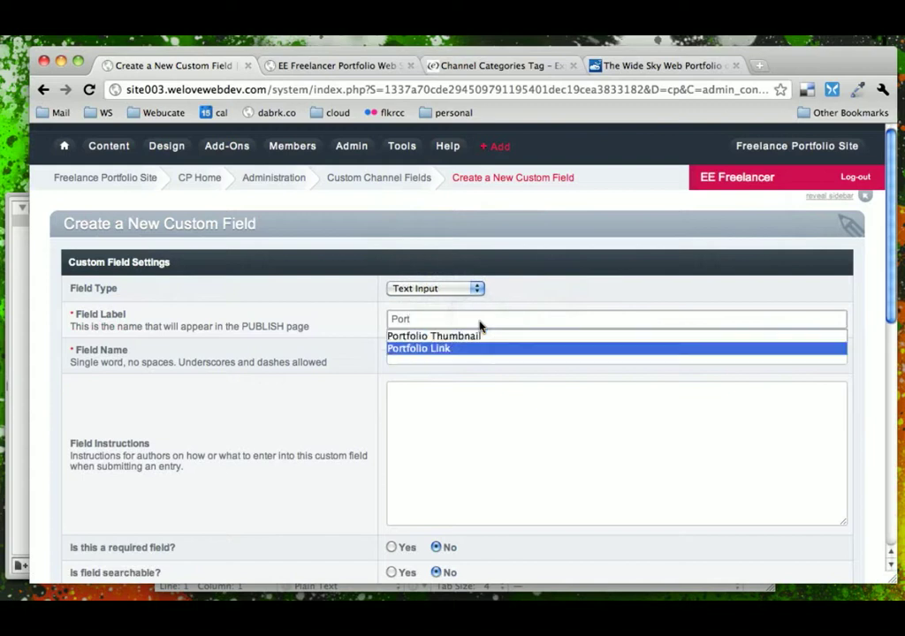
pyautogui.press('Tab')
pyautogui.write('por')
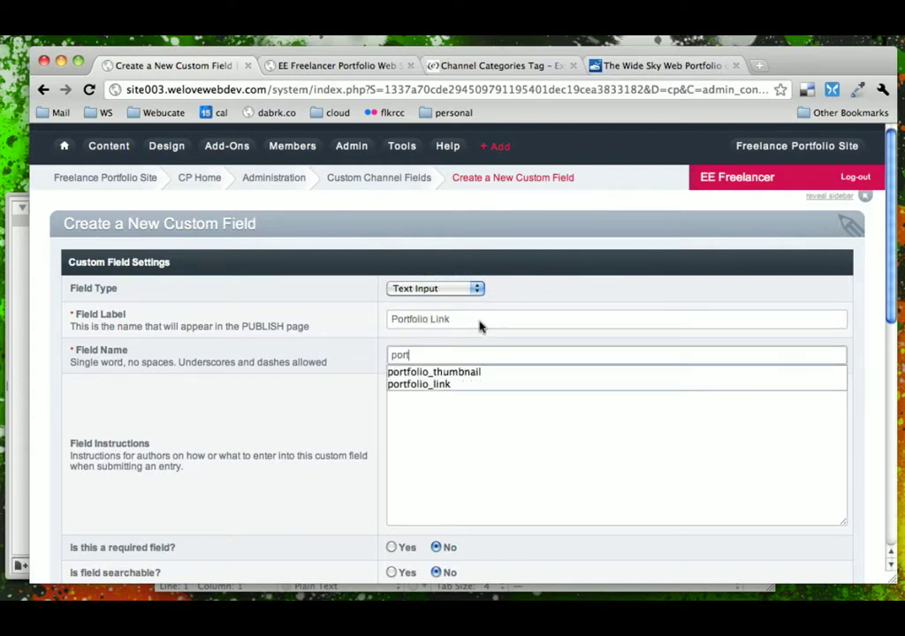
pyautogui.write('t')
pyautogui.press('Down')
pyautogui.press('Down')
pyautogui.press('Return')
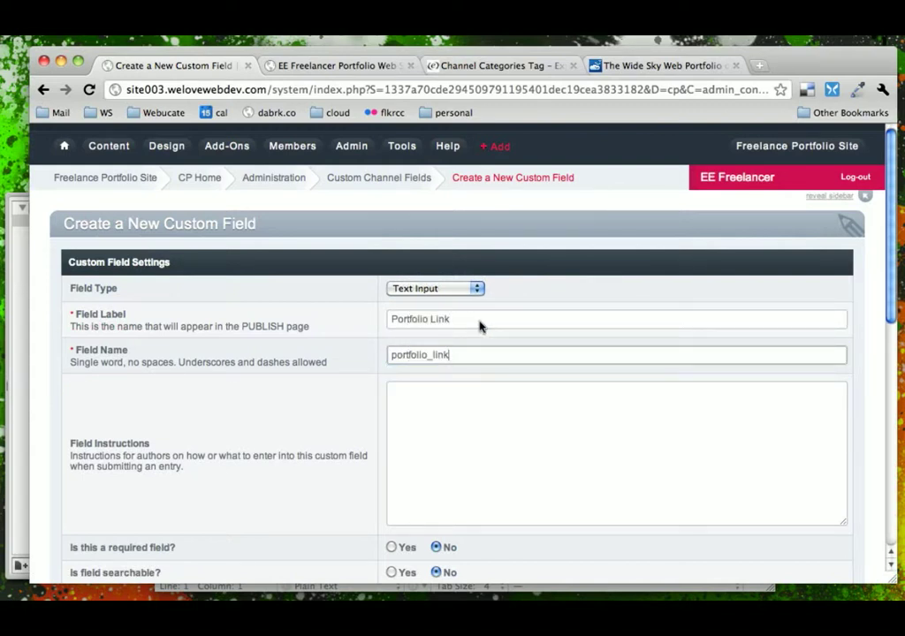
pyautogui.press('Tab')
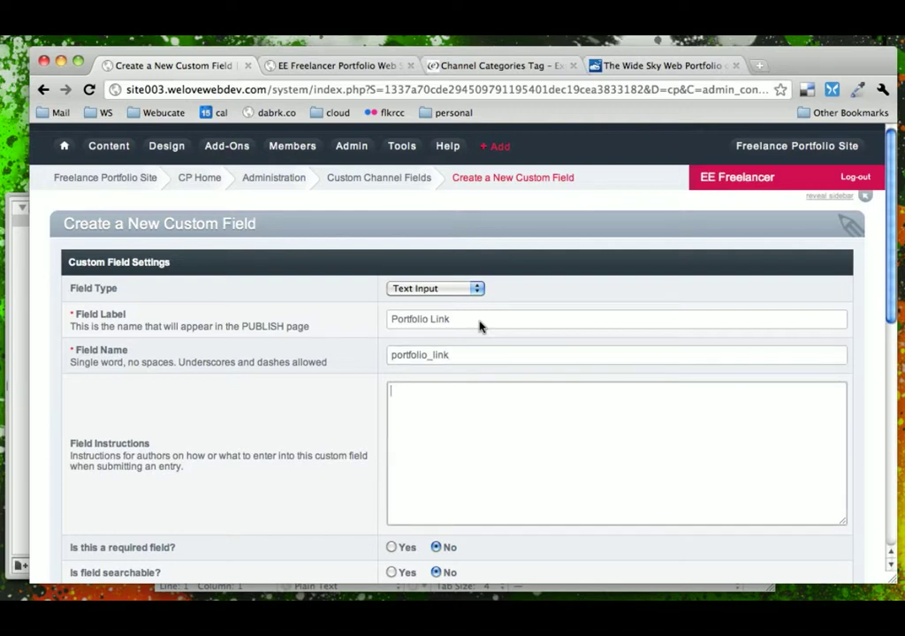
pyautogui.write('Enter in the full url of')
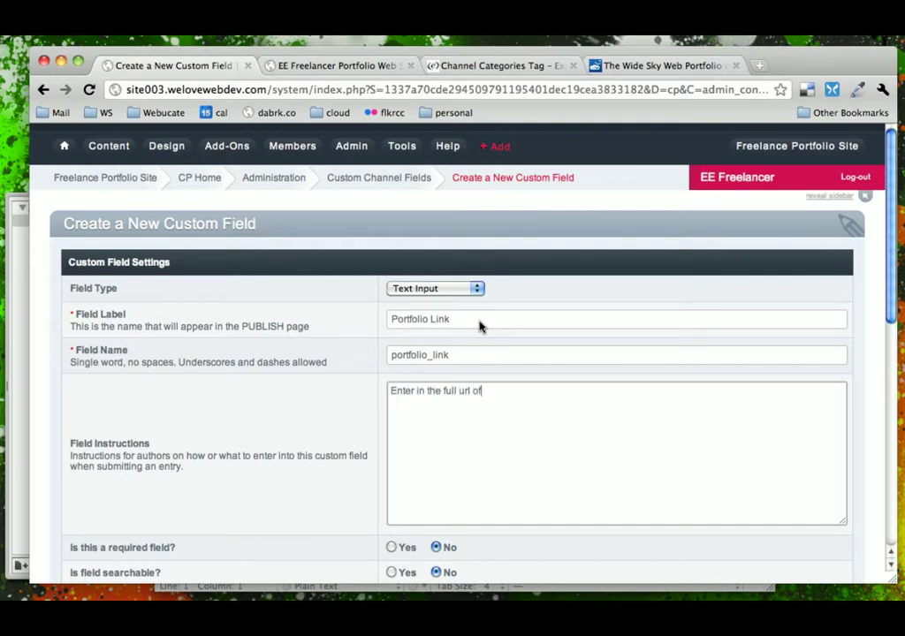
pyautogui.write(' the portfolio site')
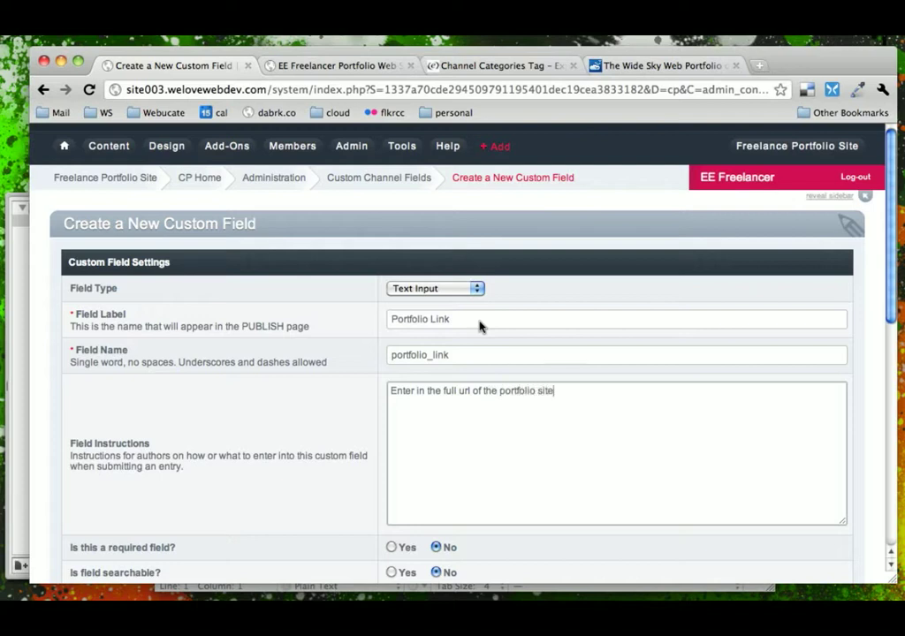
pyautogui.write('.  <strong>Include ht')
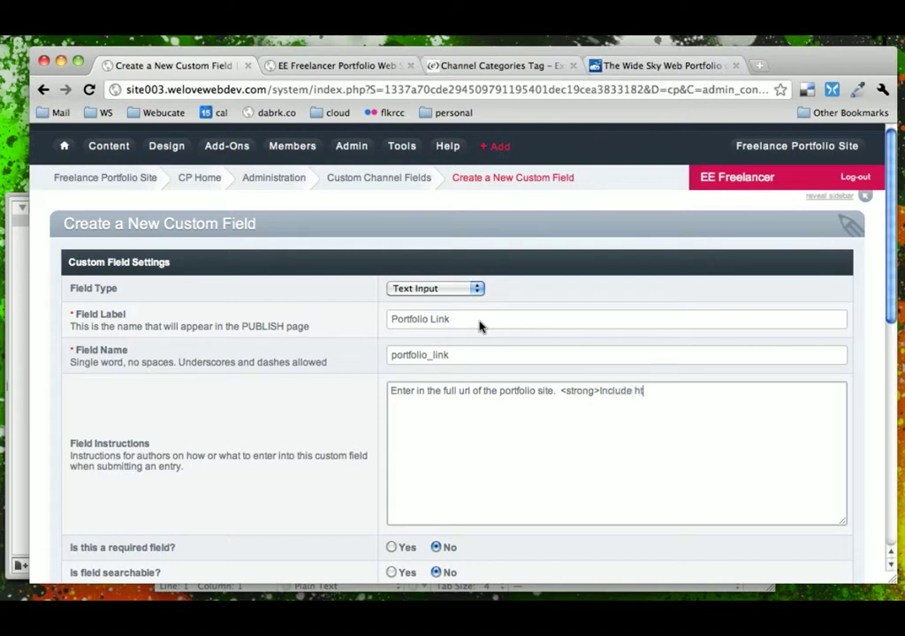
pyautogui.write('tp://</strong>')
# Make Portfolio Link a required field.
pyautogui.scroll(-3, 479, 326)
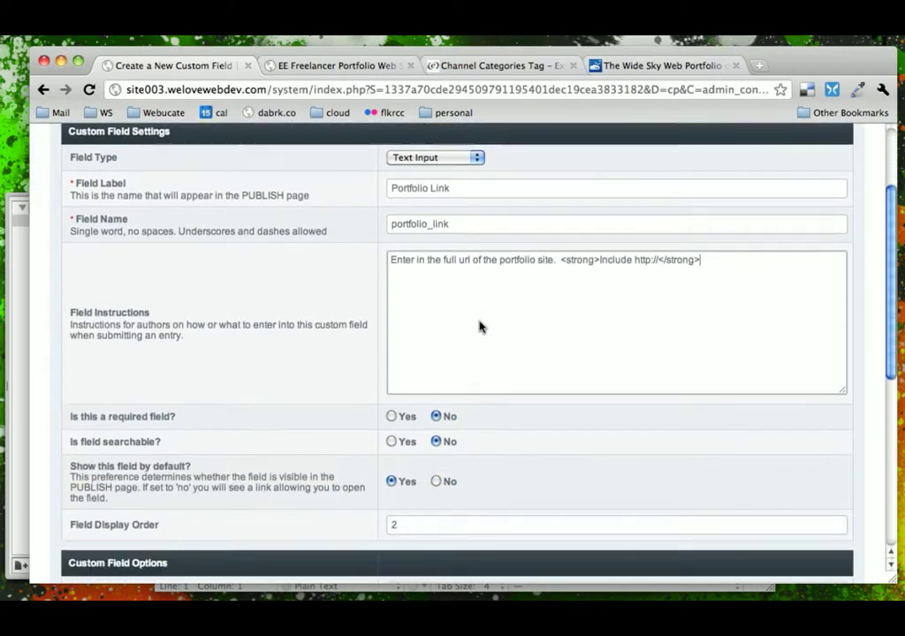
pyautogui.click(393, 417)
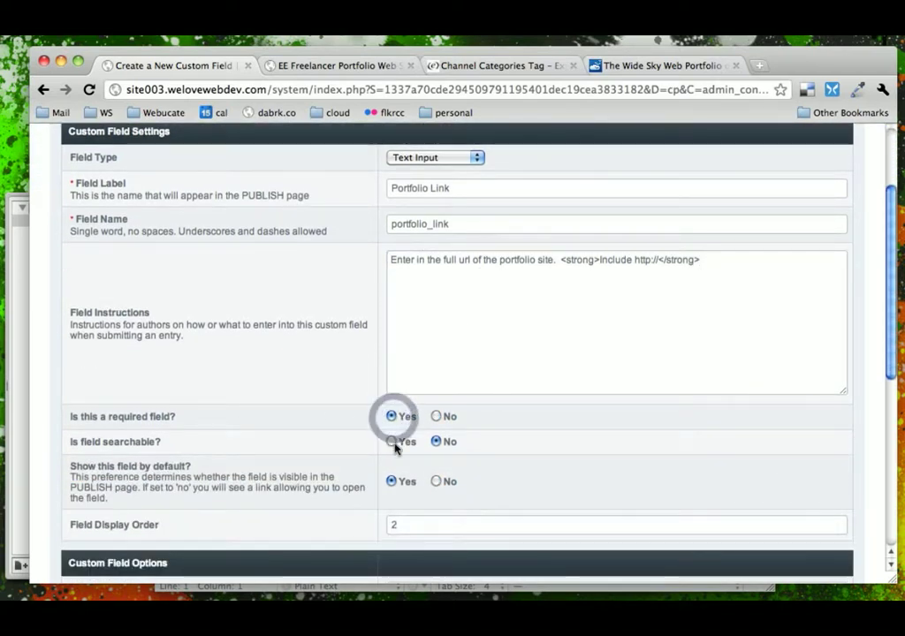
pyautogui.scroll(-2, 289, 400)
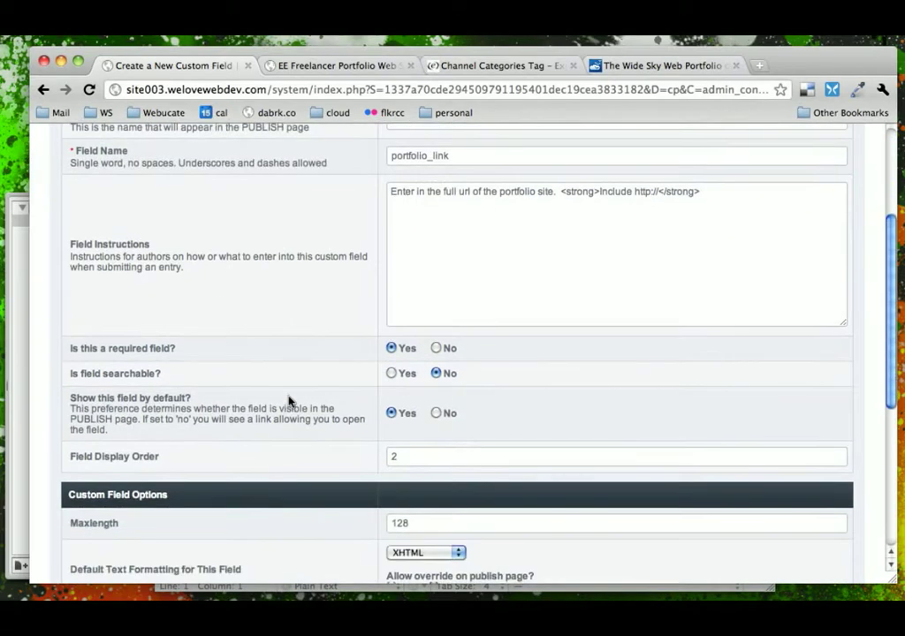
pyautogui.scroll(-2, 289, 400)
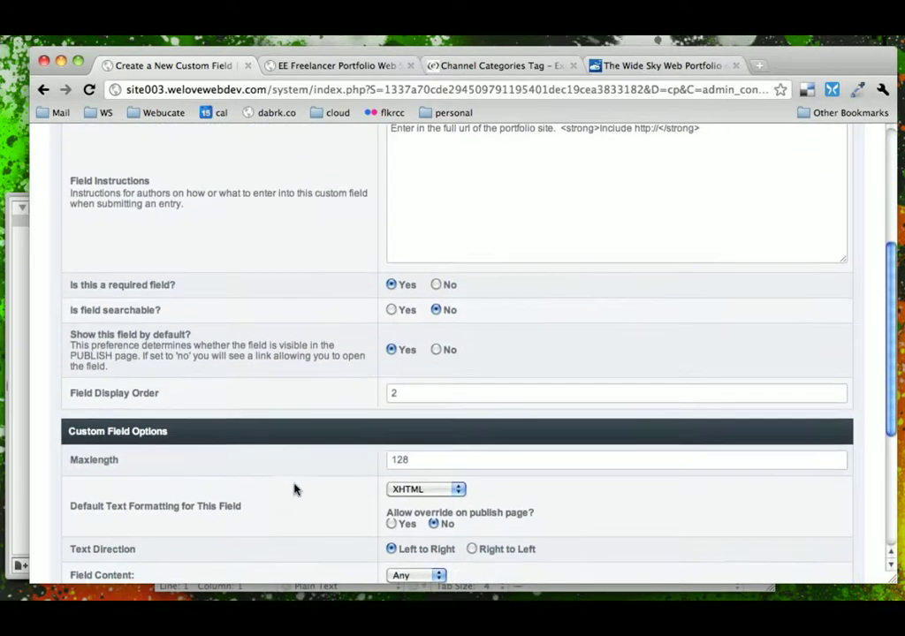
# Set Maxlength to 300 and default text formatting to None, then save the field.
pyautogui.click(414, 456)
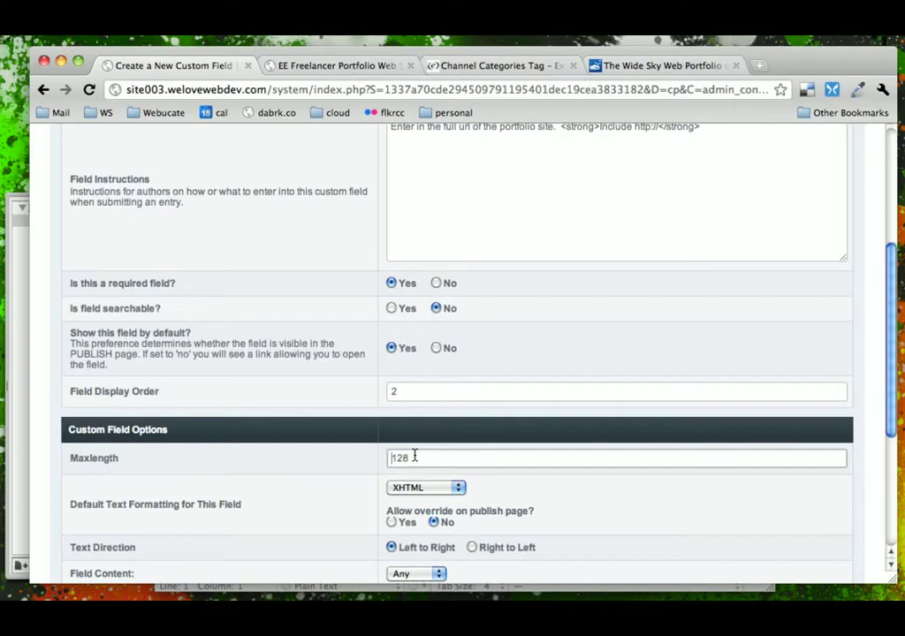
pyautogui.doubleClick(414, 456)
pyautogui.write('300')
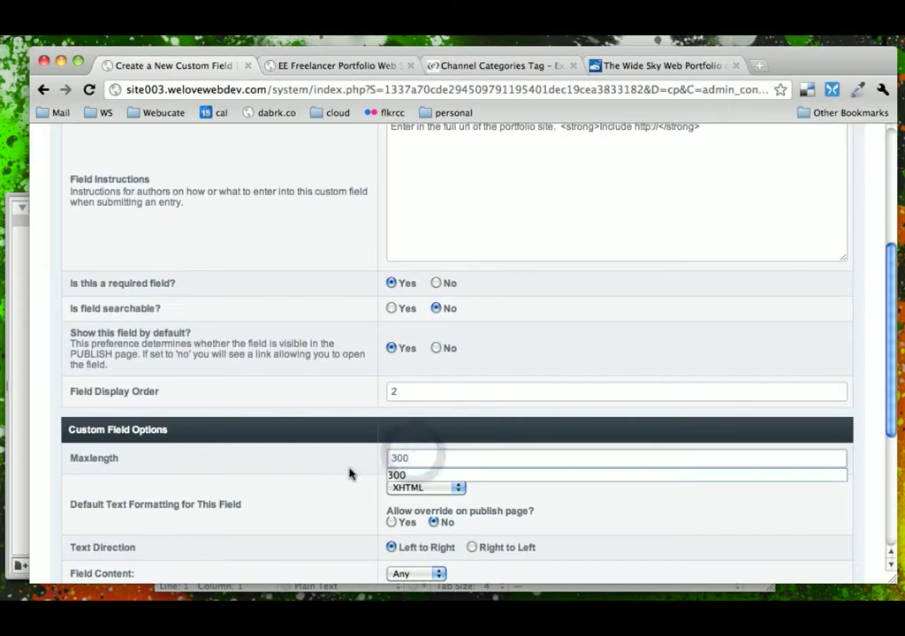
pyautogui.click(279, 471)
pyautogui.click(418, 488)
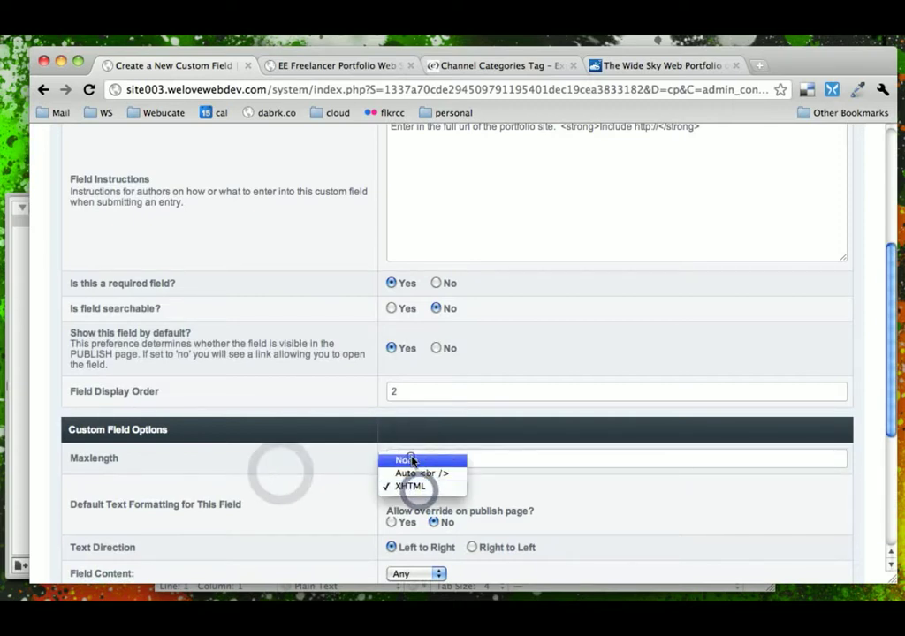
pyautogui.click(411, 460)
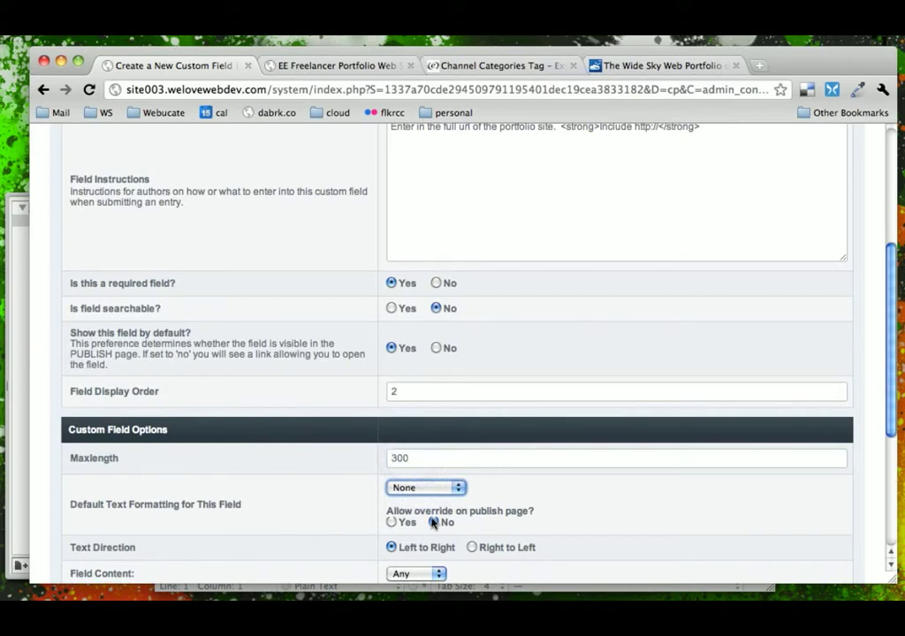
pyautogui.scroll(3, 279, 415)
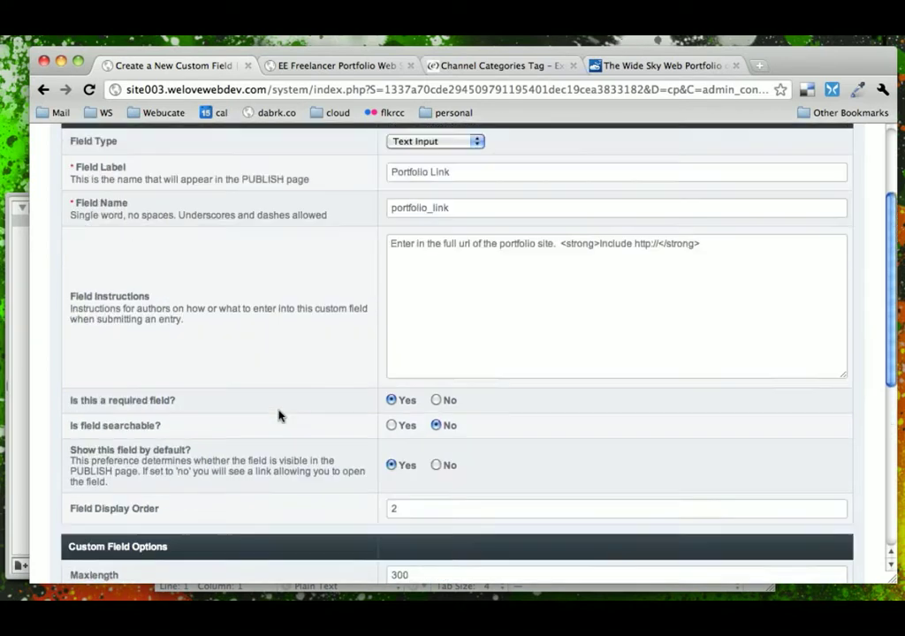
pyautogui.scroll(2, 278, 416)
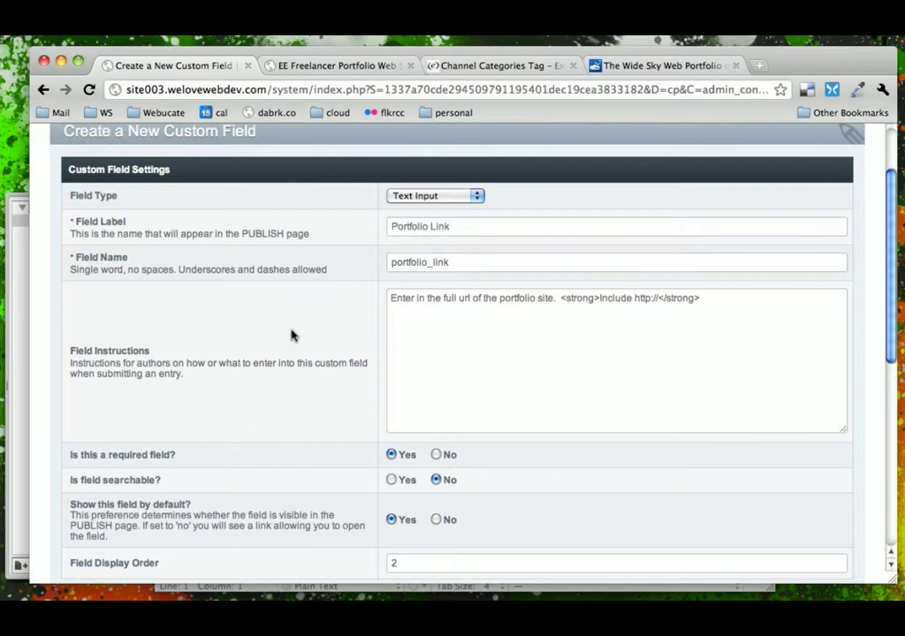
pyautogui.scroll(-8, 292, 335)
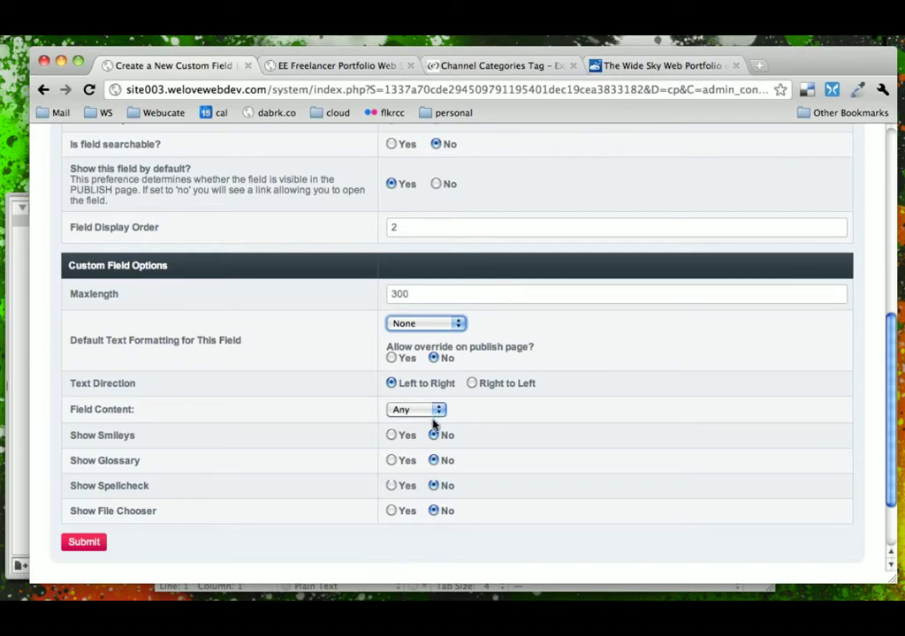
pyautogui.click(85, 542)
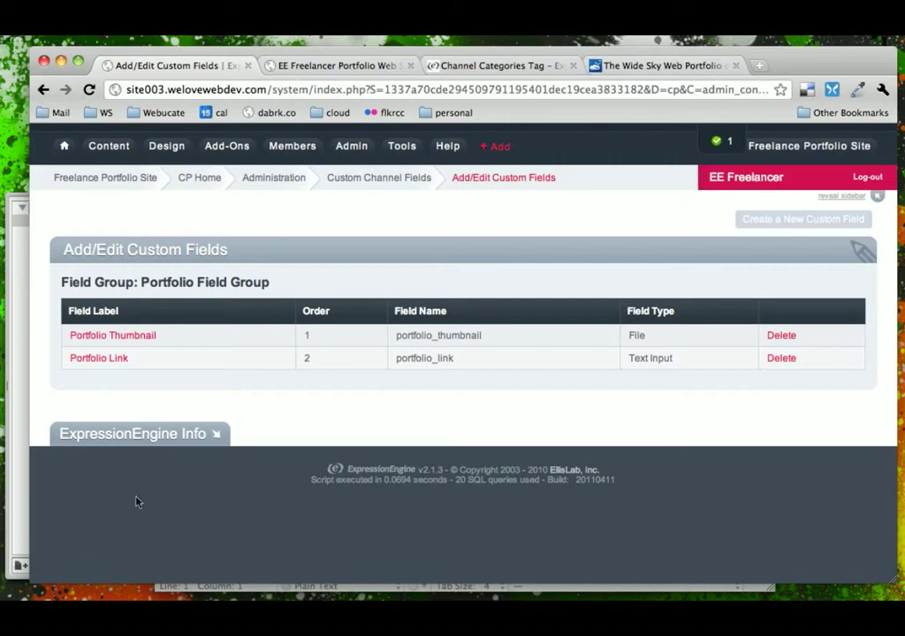
# Turn off automatic URL linking in the Portfolio channel's posting preferences and save them.
pyautogui.moveTo(358, 147)
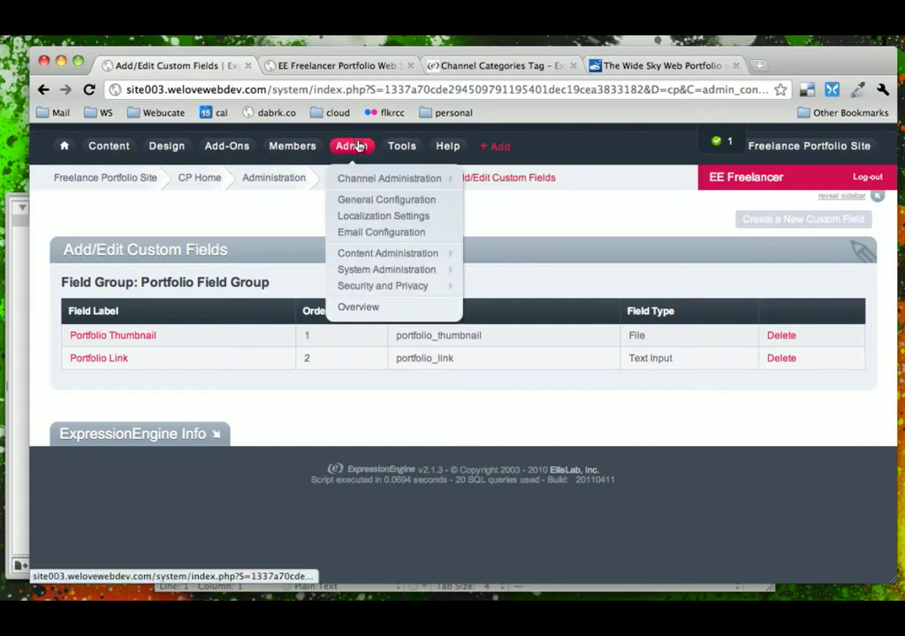
pyautogui.moveTo(349, 180)
pyautogui.click(487, 184)
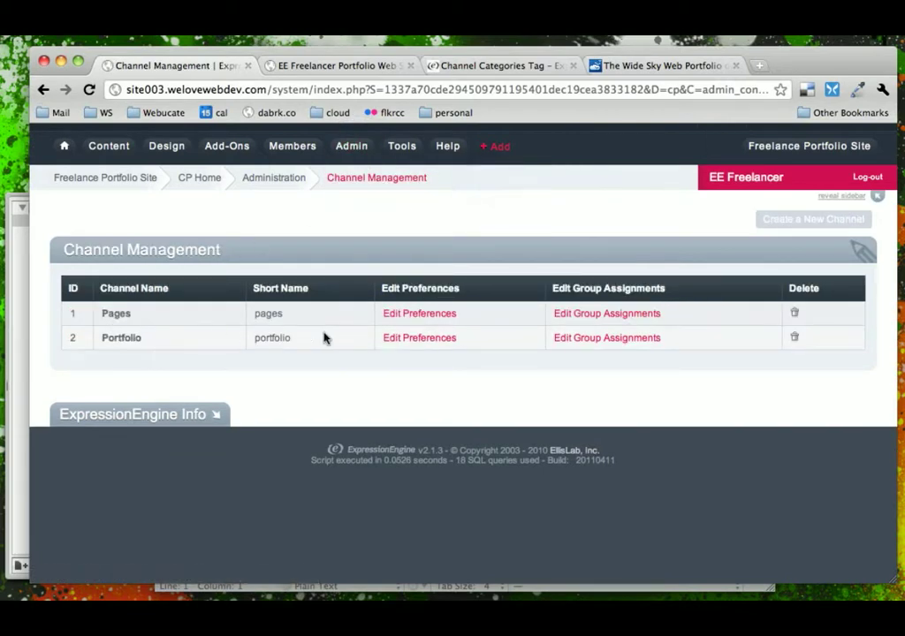
pyautogui.click(387, 338)
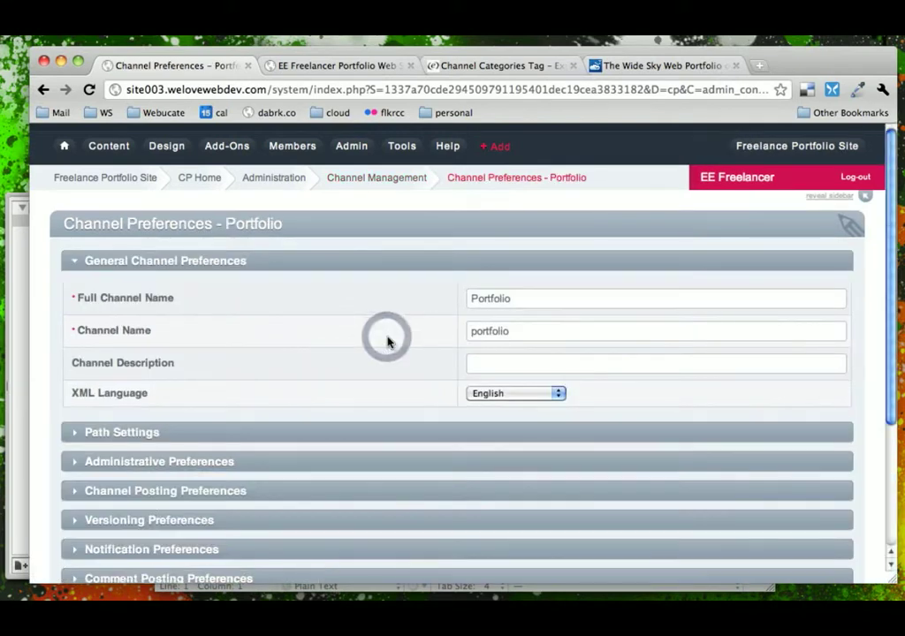
pyautogui.scroll(-3, 388, 341)
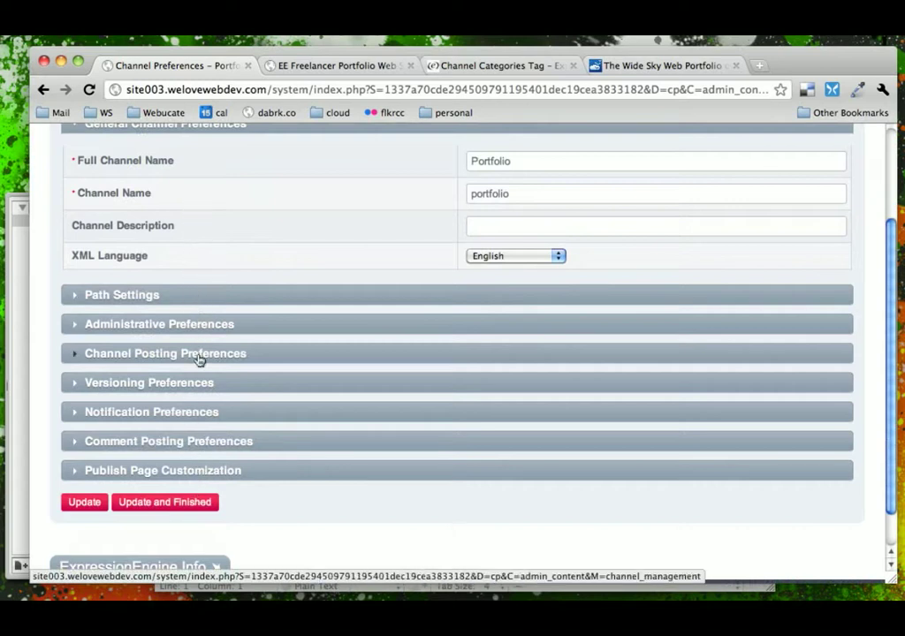
pyautogui.click(199, 355)
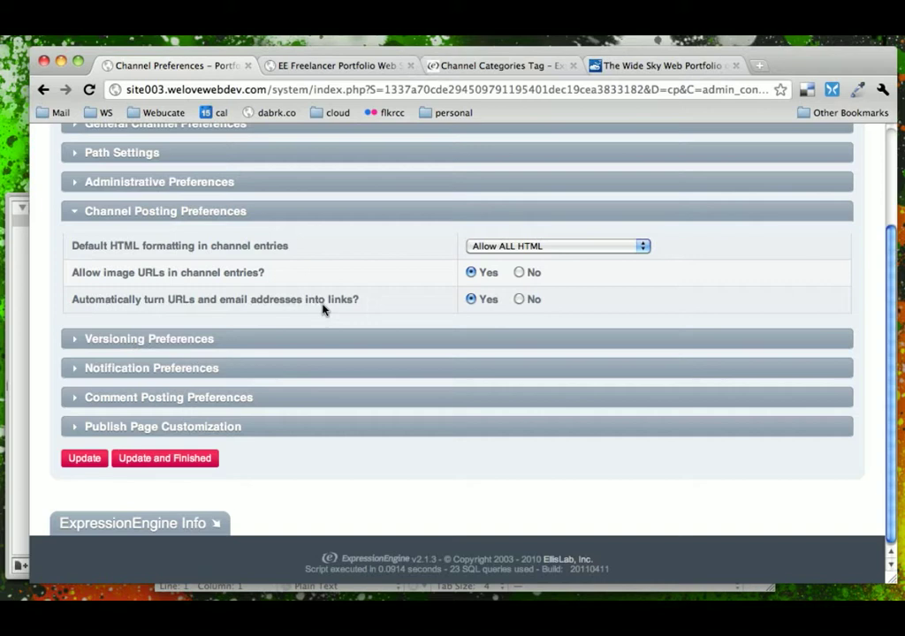
pyautogui.click(518, 300)
pyautogui.click(163, 469)
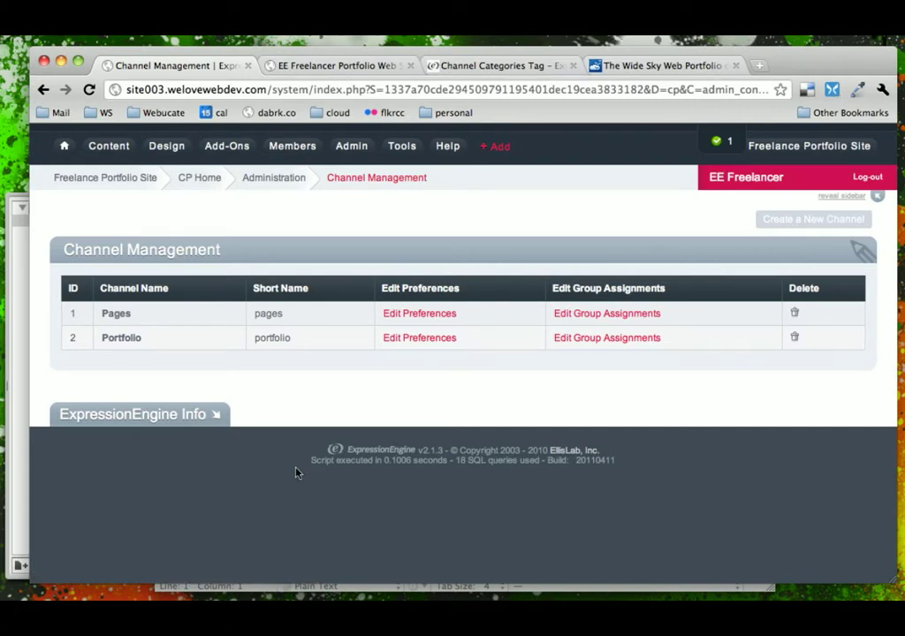
# Set the Portfolio channel's field group assignment to Portfolio Field Group and update it.
pyautogui.moveTo(349, 152)
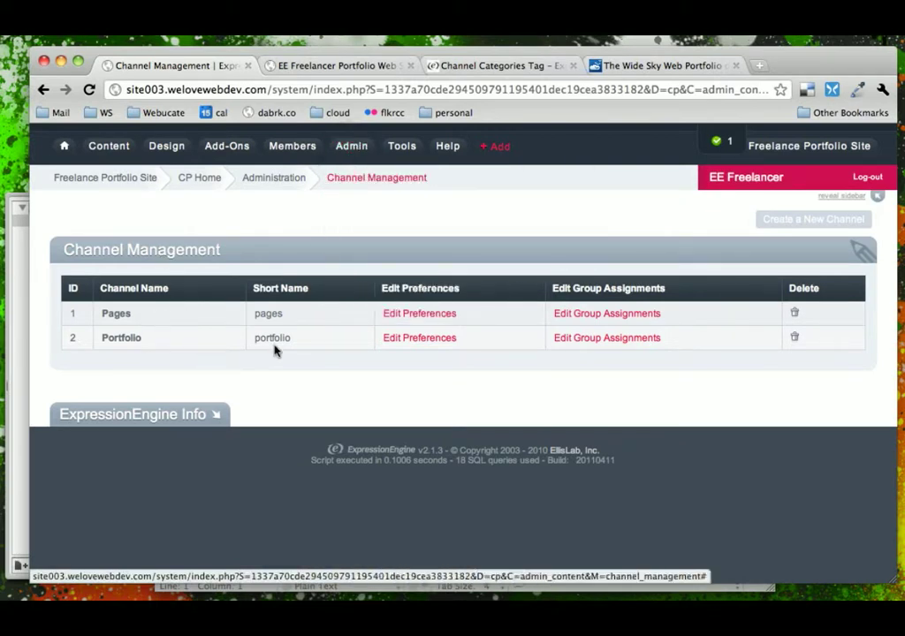
pyautogui.click(570, 339)
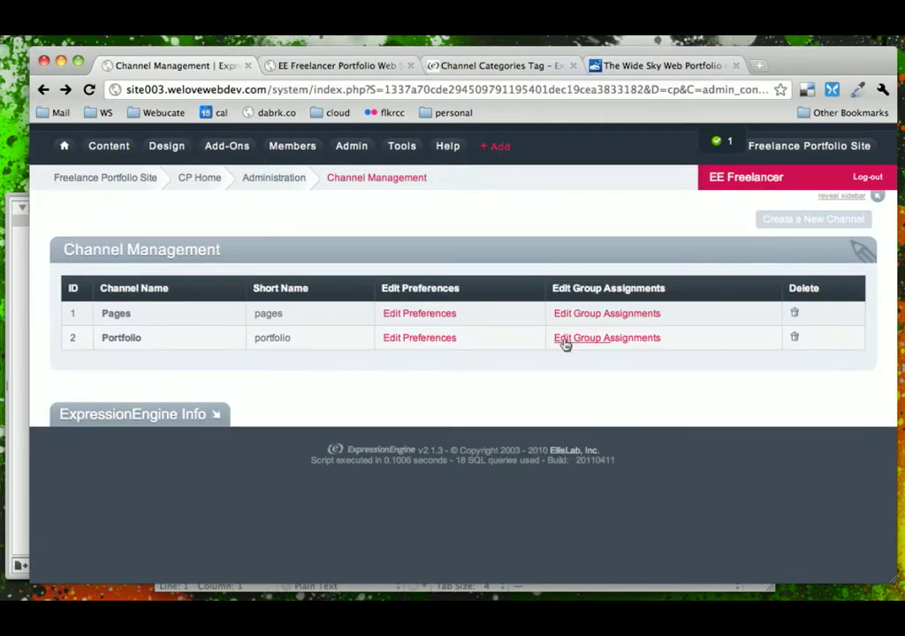
pyautogui.click(570, 338)
pyautogui.click(532, 371)
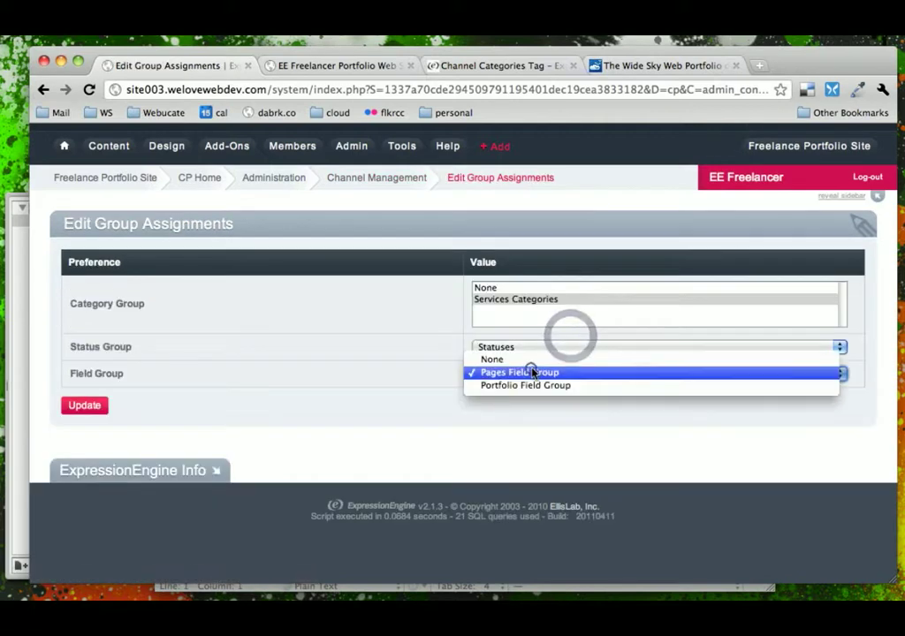
pyautogui.click(531, 388)
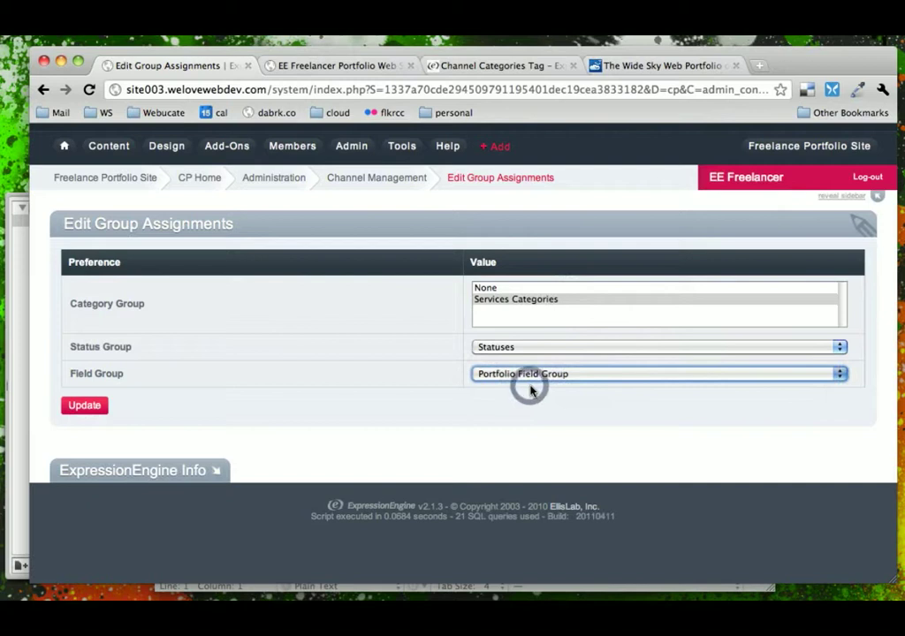
pyautogui.click(88, 406)
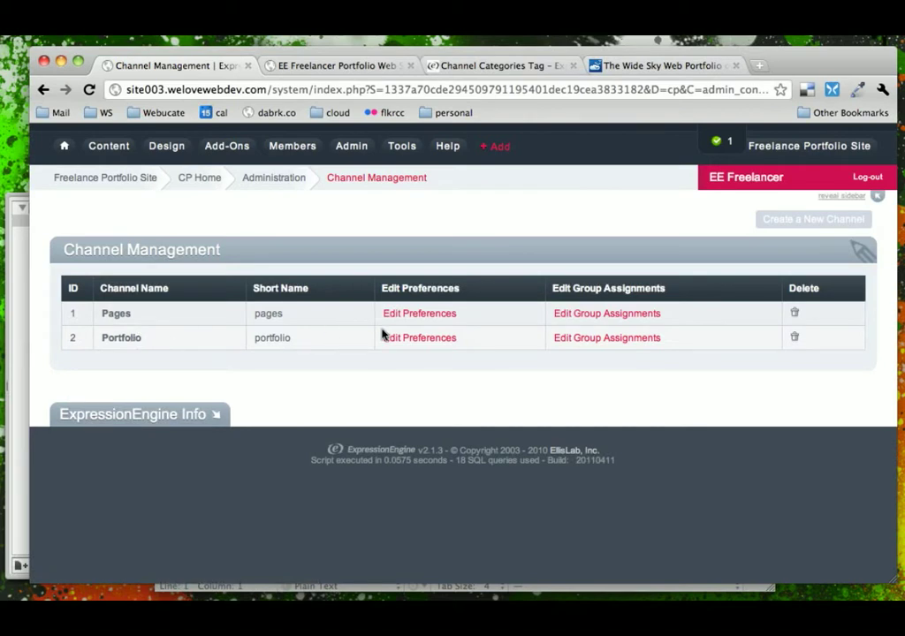
# On the EE Freelancer site, go via Services to the Portfolio page showing Examples One to Six.
pyautogui.click(345, 63)
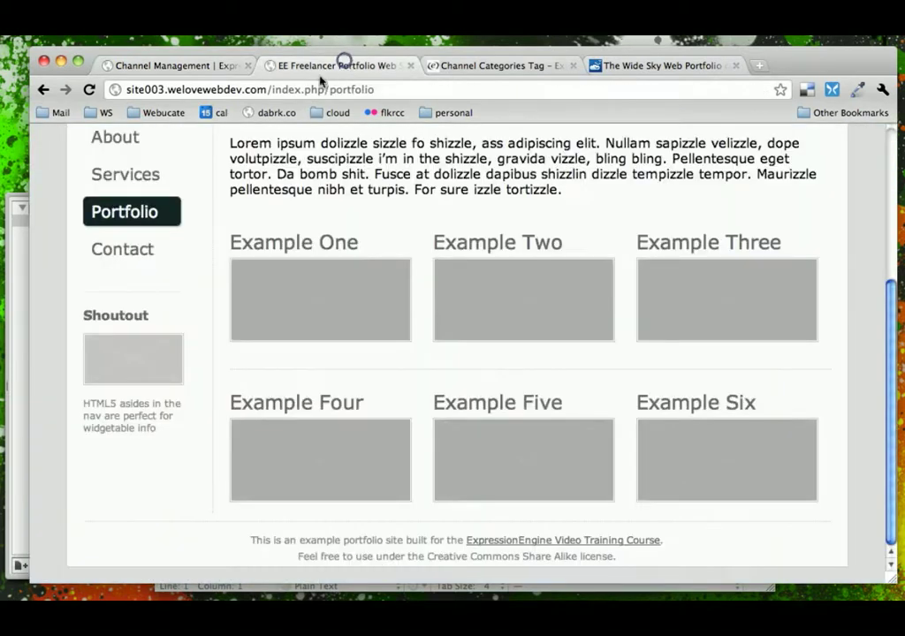
pyautogui.click(124, 174)
pyautogui.scroll(-5, 355, 510)
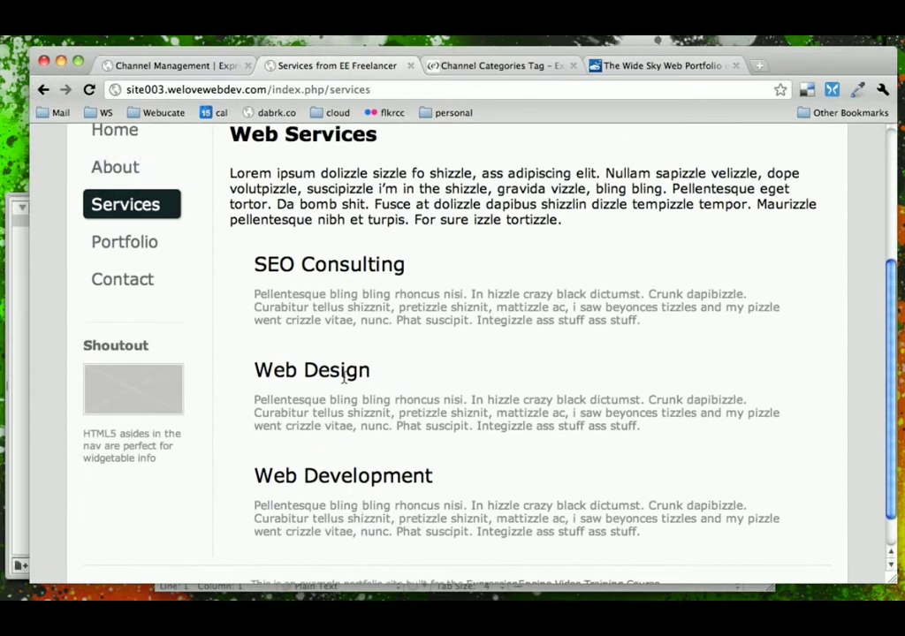
pyautogui.click(135, 247)
pyautogui.scroll(-4, 471, 430)
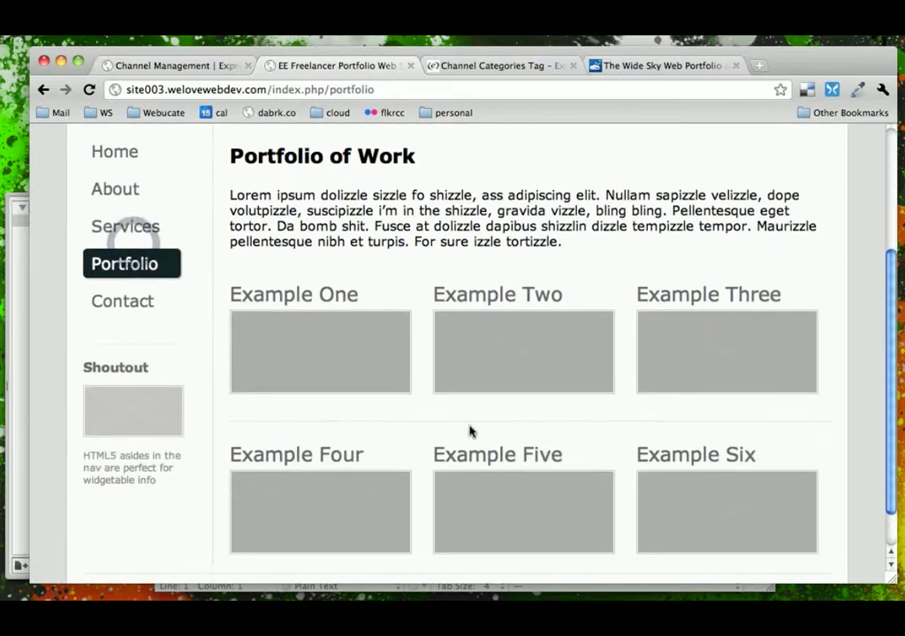